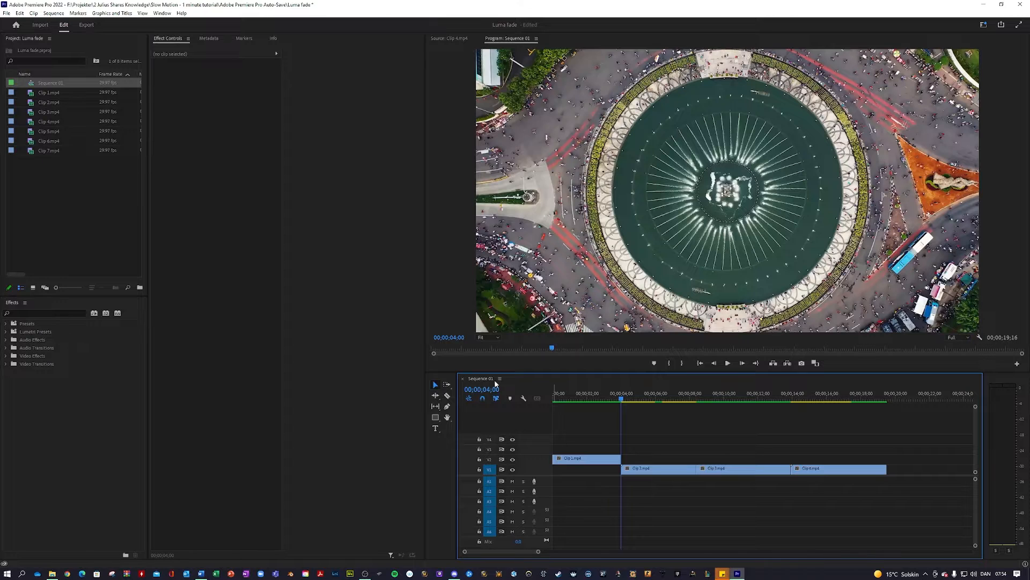
Step: Move the playhead to 00;00;02;00 and shift Clip 2 on V1 to start there, overlapping Clip 1
click(458, 339)
click(459, 337)
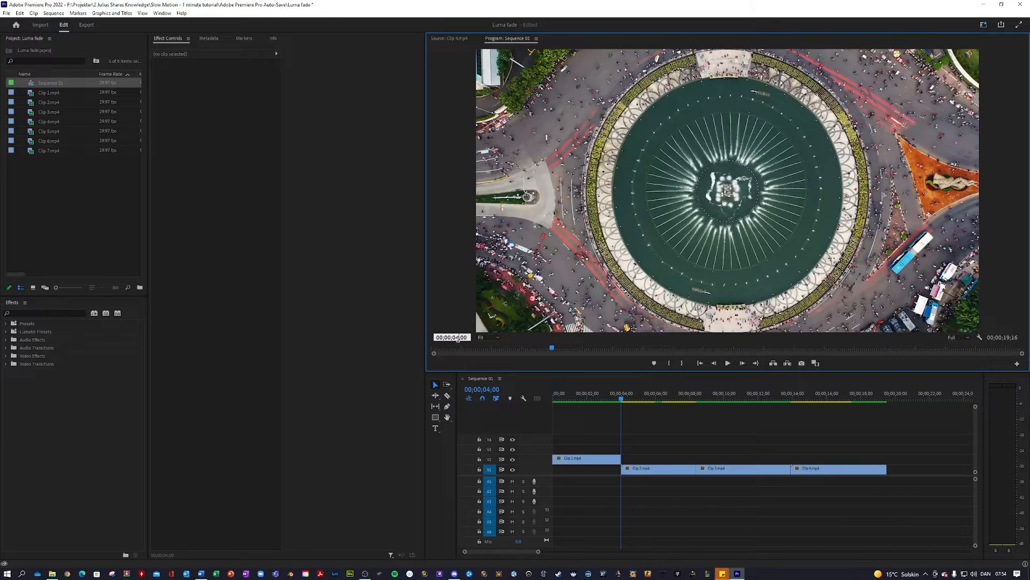
key(BackSpace)
text(2)
key(Return)
drag(638, 474, 610, 471)
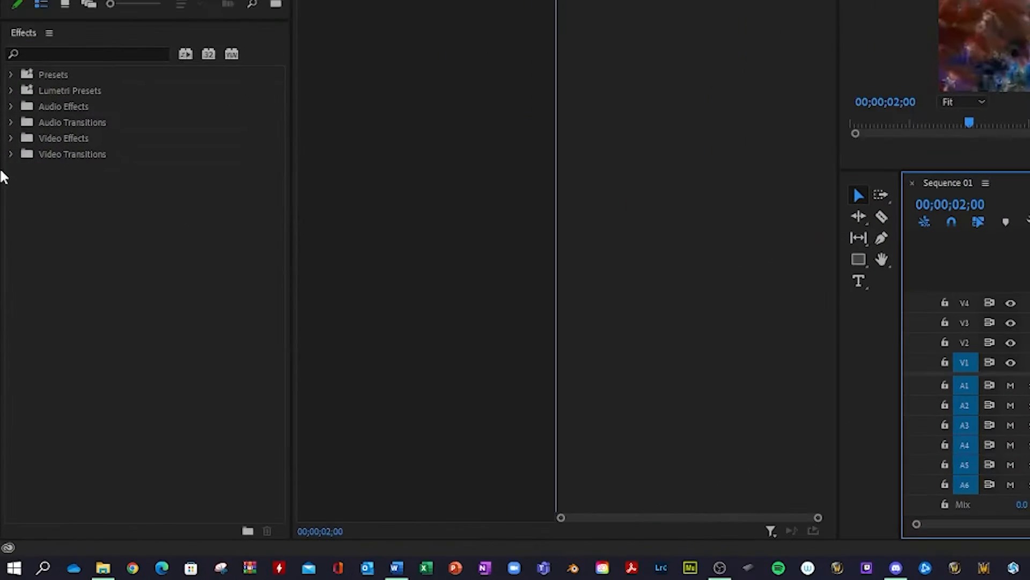
Step: Apply the Luma Key effect from the Keying video effects to Clip 1 on V2
click(10, 138)
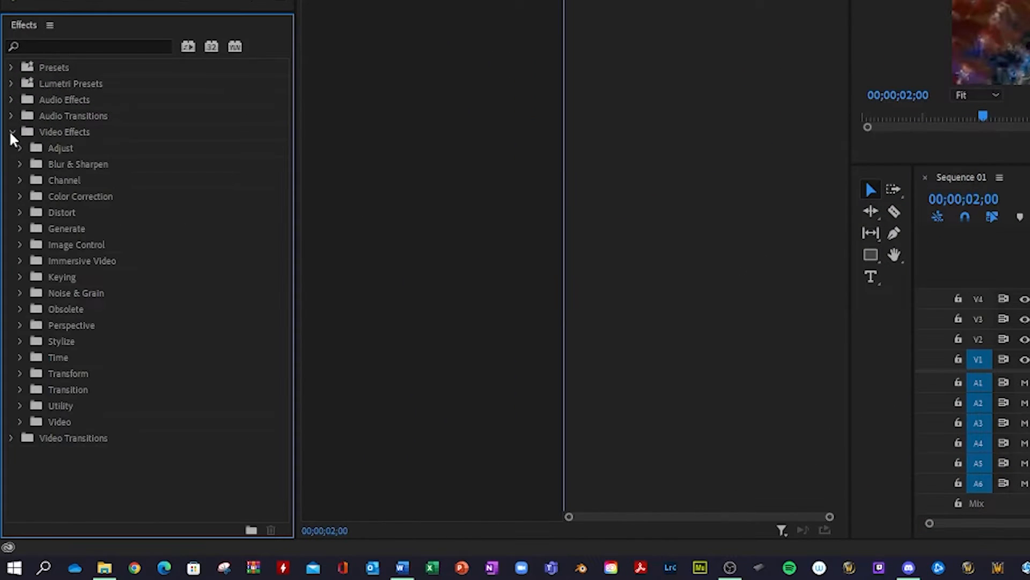
click(20, 278)
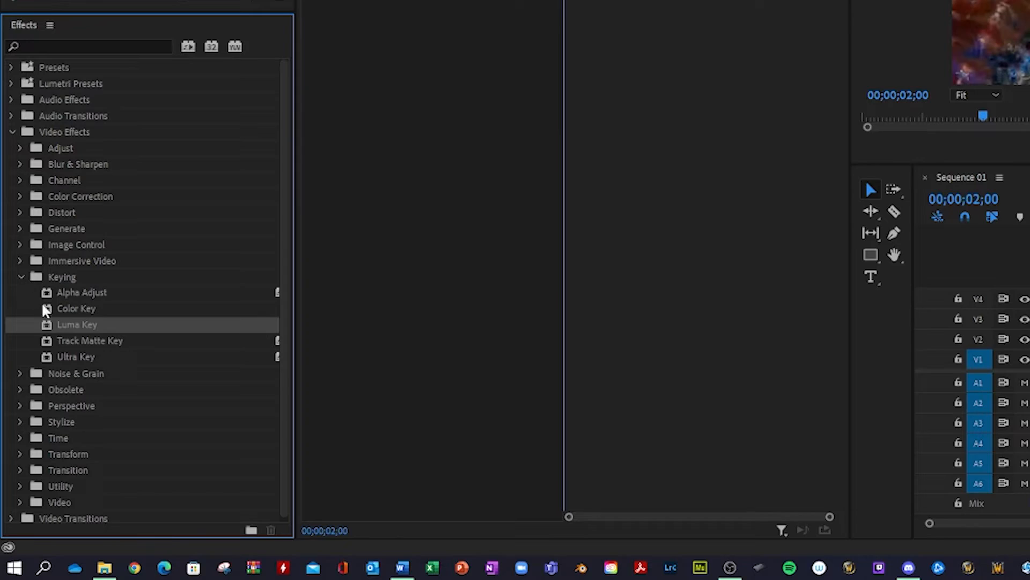
drag(51, 329, 1029, 345)
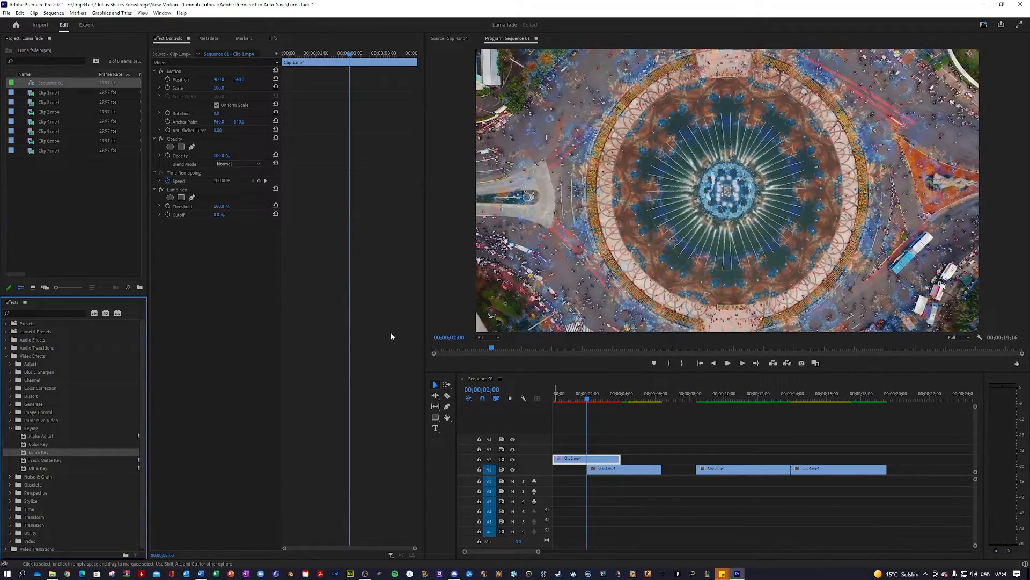
Step: Set Clip 1's Luma Key Threshold to 0% while viewing a frame in the overlap
click(659, 381)
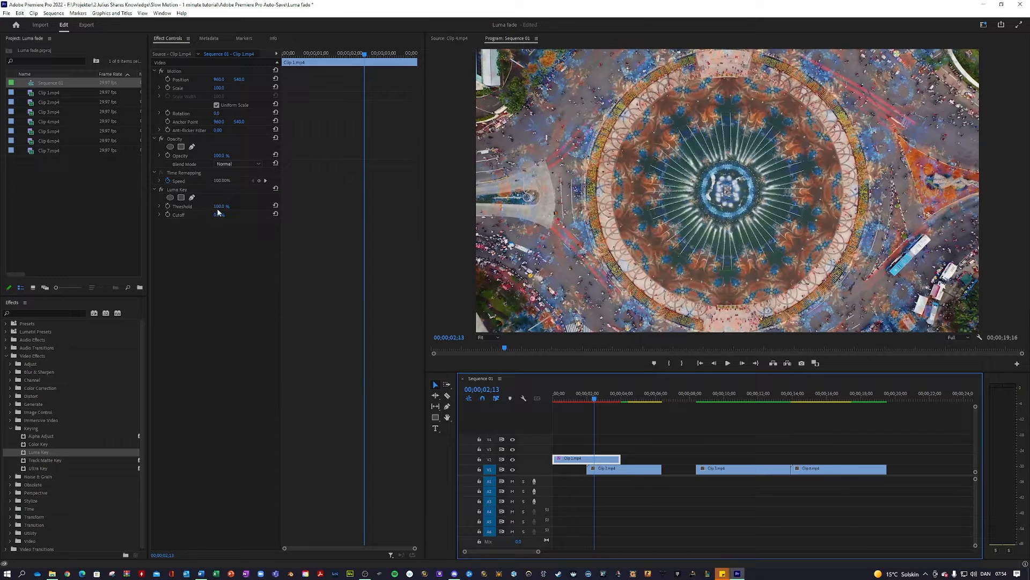
drag(218, 208, 162, 217)
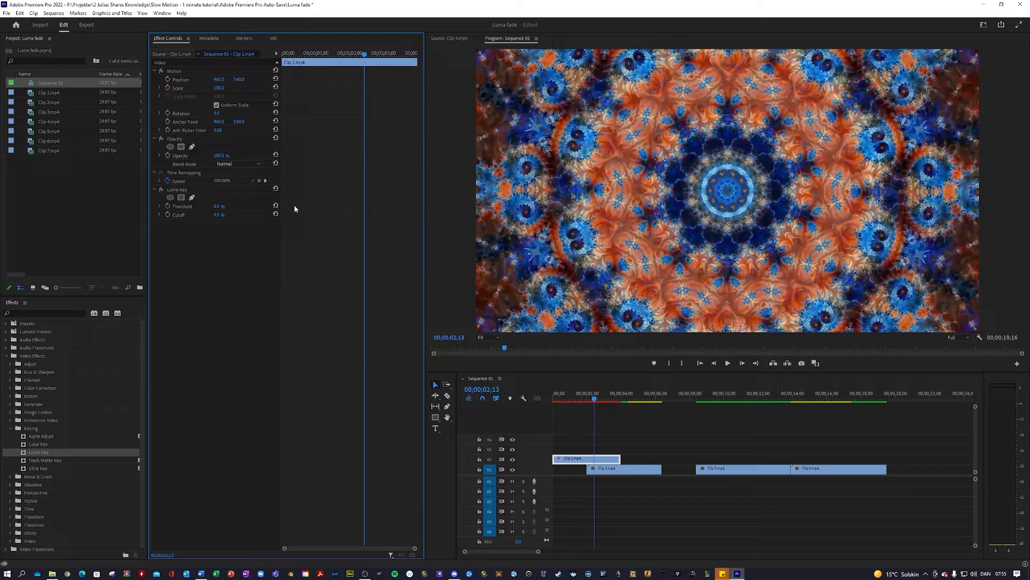
Step: Start keyframing Clip 1's Luma Key Threshold and Cutoff at 00;00;02;00, where Clip 2 begins
click(661, 431)
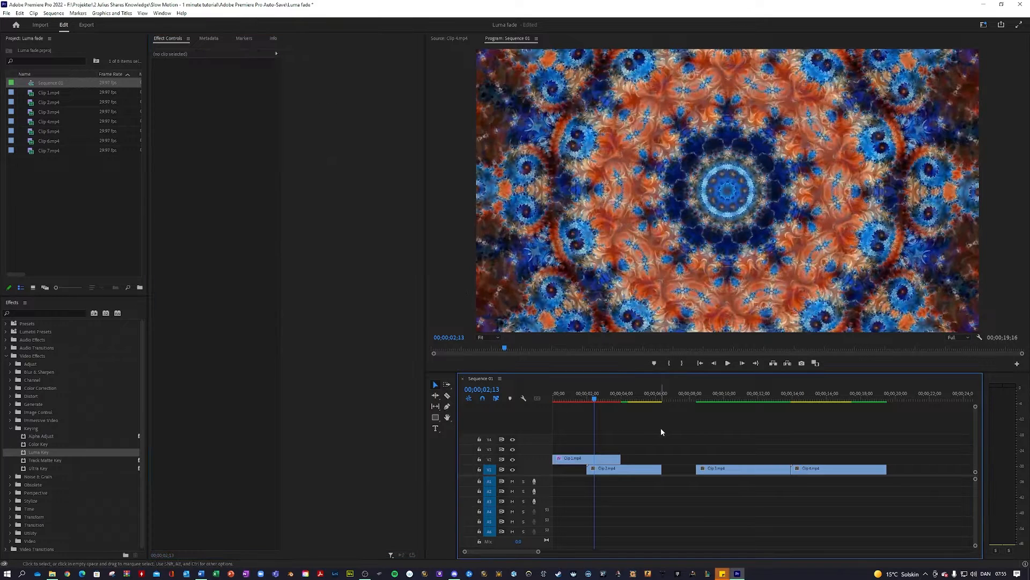
key(Up)
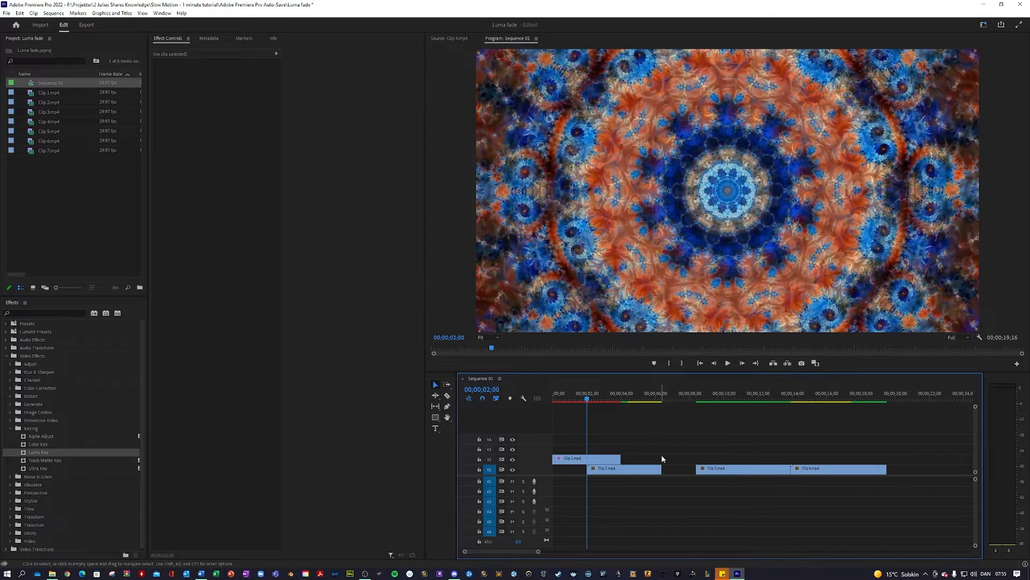
click(597, 459)
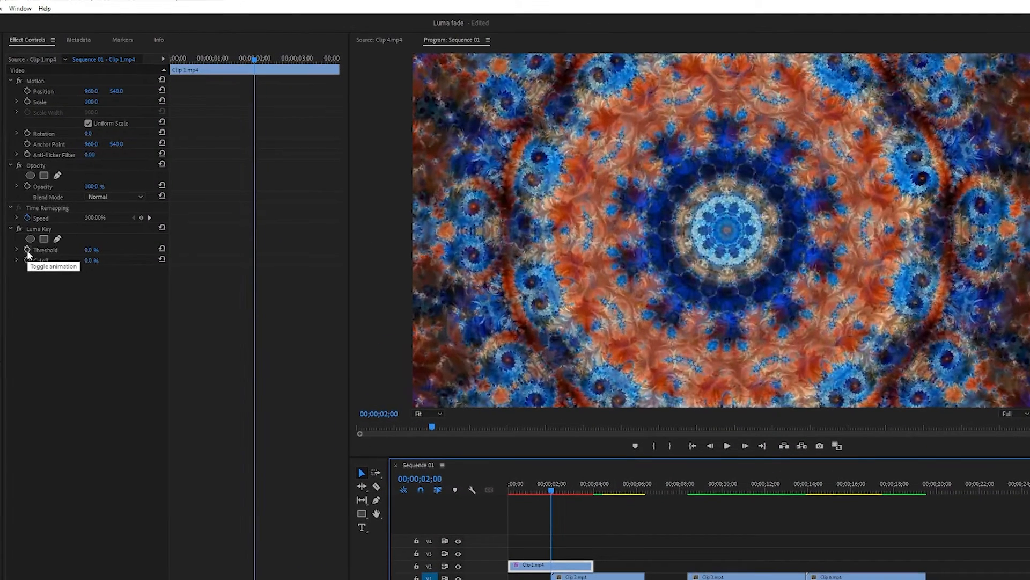
click(27, 250)
click(27, 260)
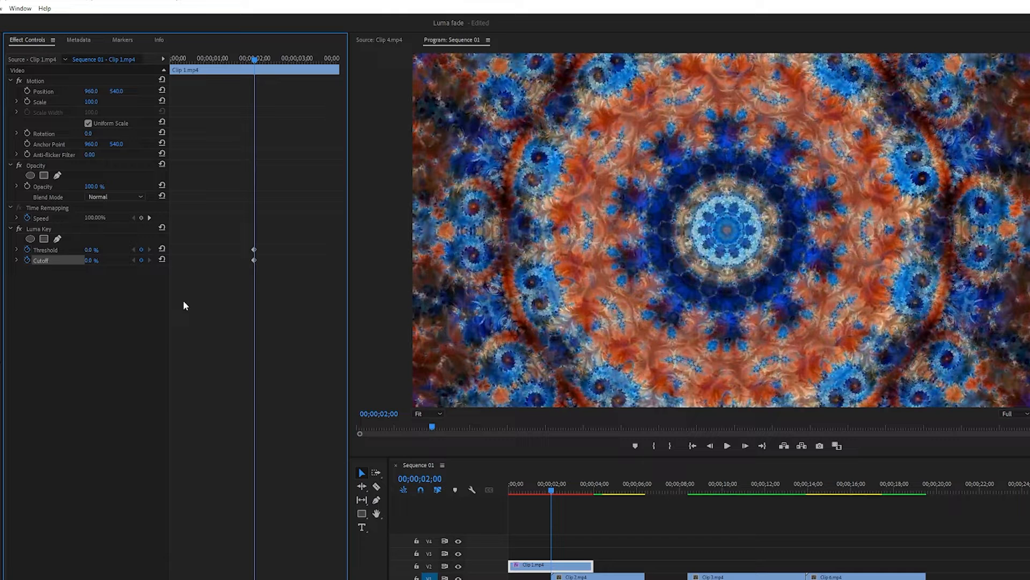
Step: At 00;00;03;00, keyframe the Luma Key Threshold at 50% and the Cutoff at 0%
click(390, 414)
drag(390, 413, 387, 414)
text(3)
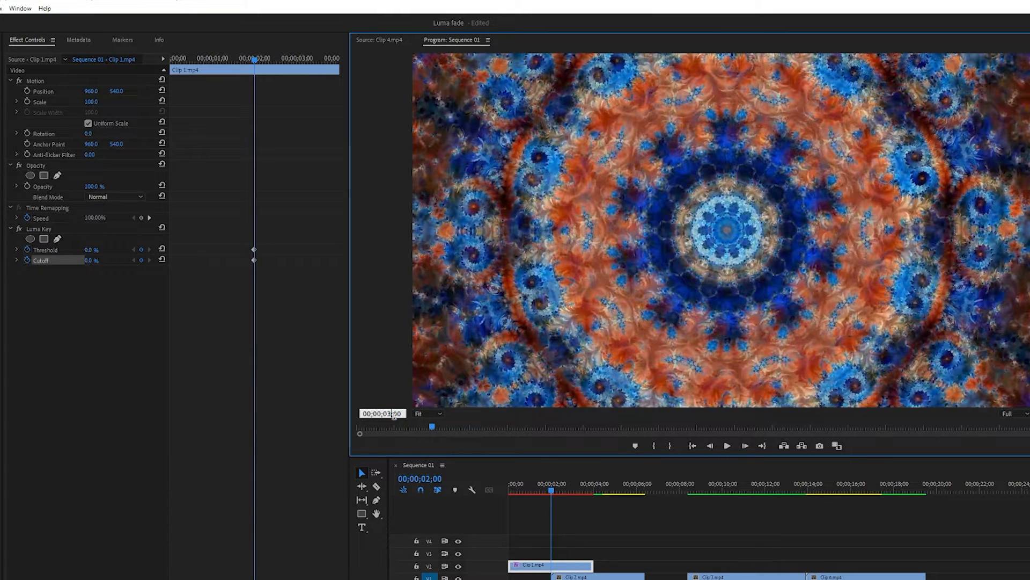
click(463, 436)
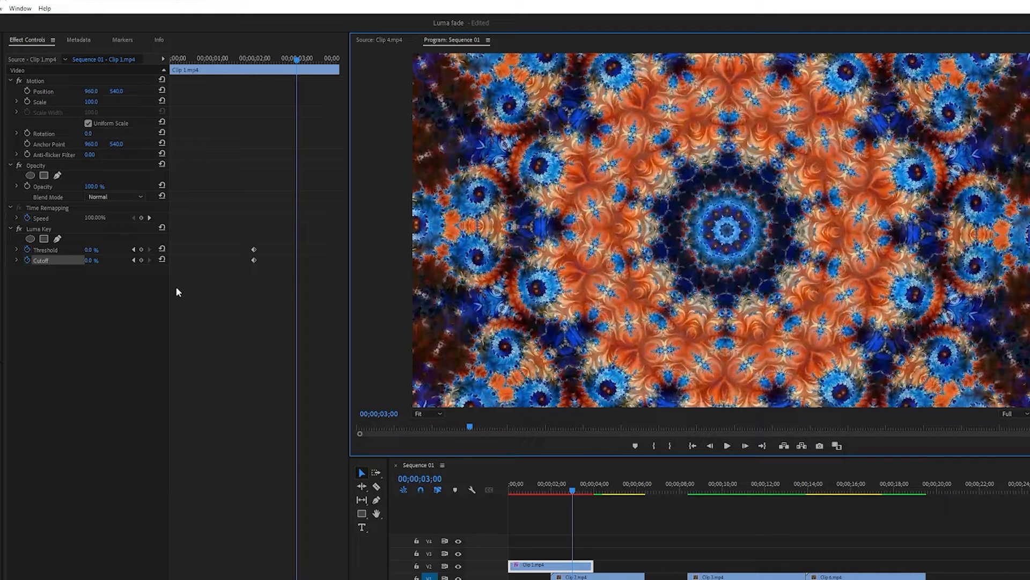
click(90, 249)
text(50)
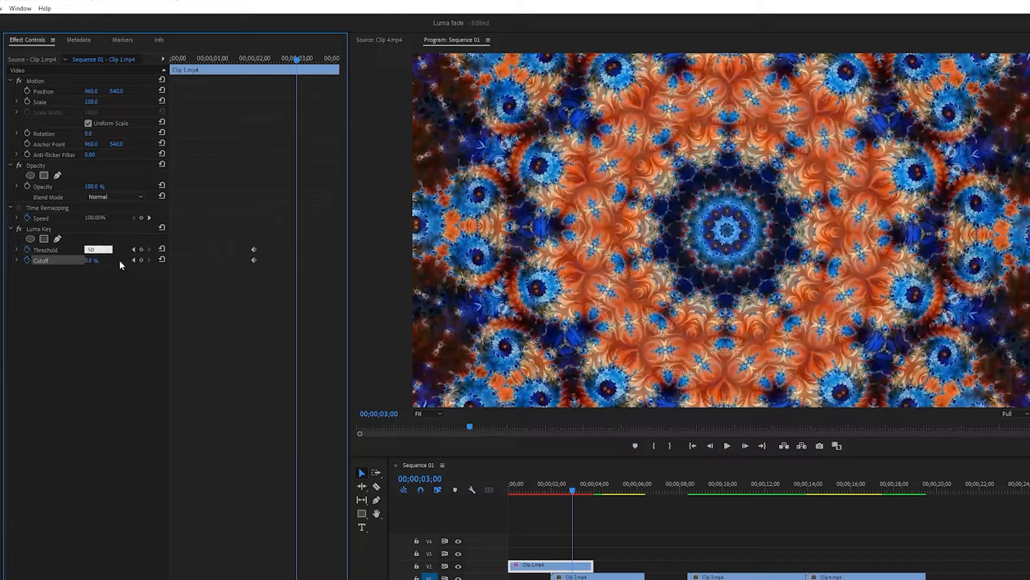
key(Return)
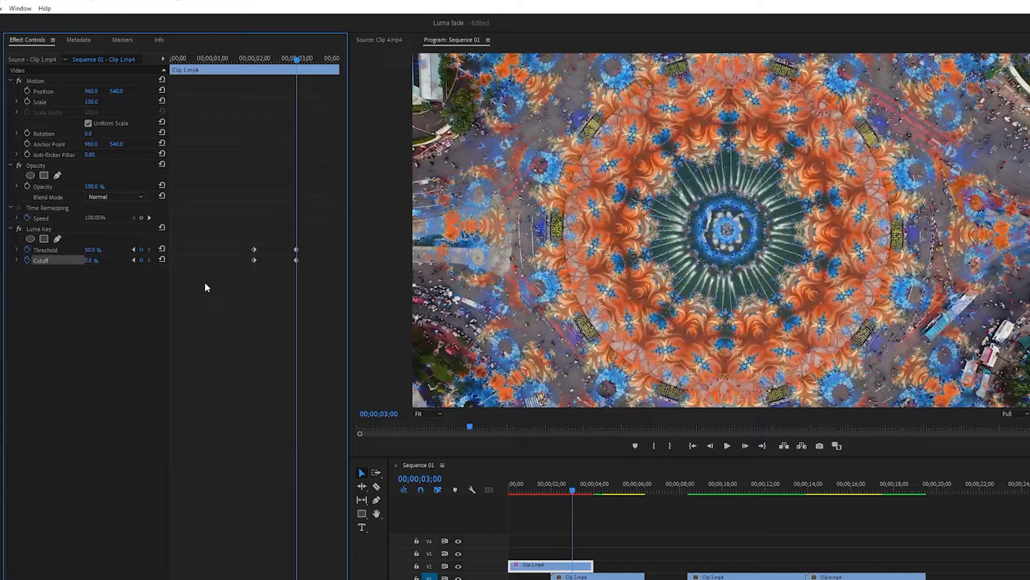
Step: At 00;00;04;00, keyframe the Luma Key Threshold at 100% and the Cutoff at 99%, and scrub through the fade
key(space)
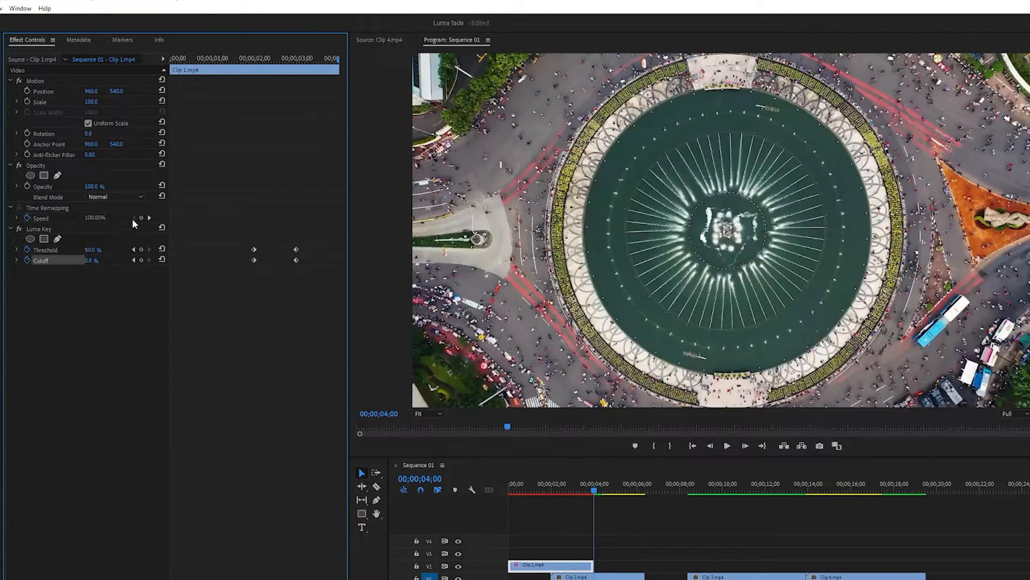
drag(91, 250, 142, 262)
mouse_move(588, 482)
mouse_down()
mouse_move(542, 490)
mouse_move(598, 478)
mouse_move(577, 477)
mouse_up()
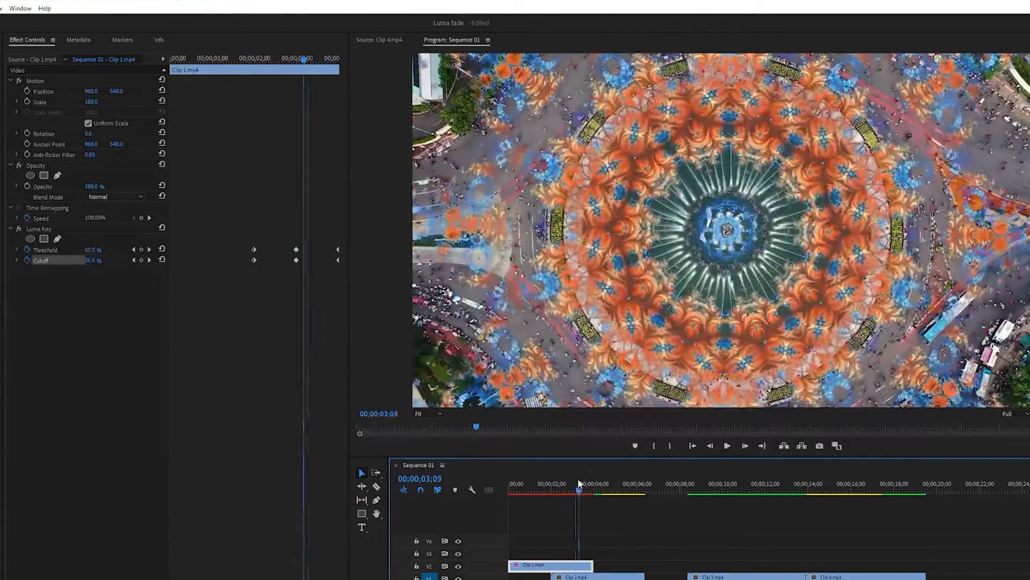
mouse_move(578, 477)
mouse_down()
mouse_move(559, 475)
mouse_move(589, 470)
mouse_up()
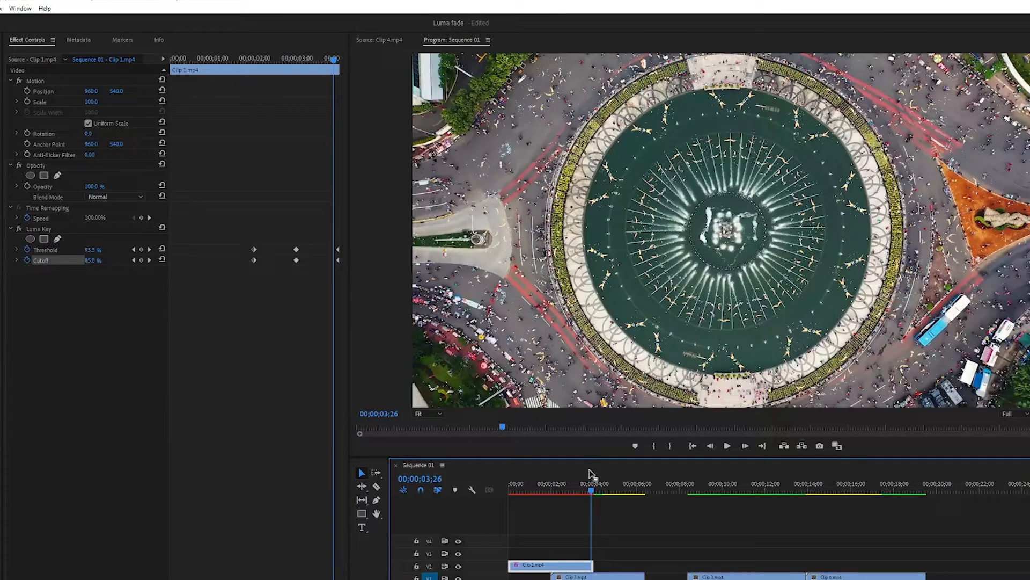
Step: At the first Luma Key keyframe, add an ellipse mask to Clip 1's Opacity with Mask Expansion 1187
click(134, 260)
click(133, 260)
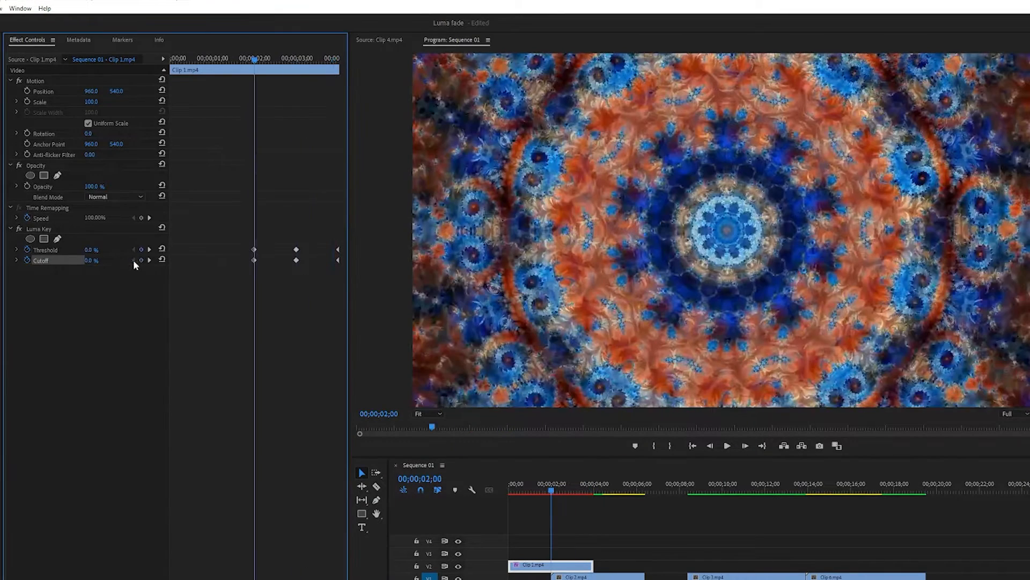
click(34, 166)
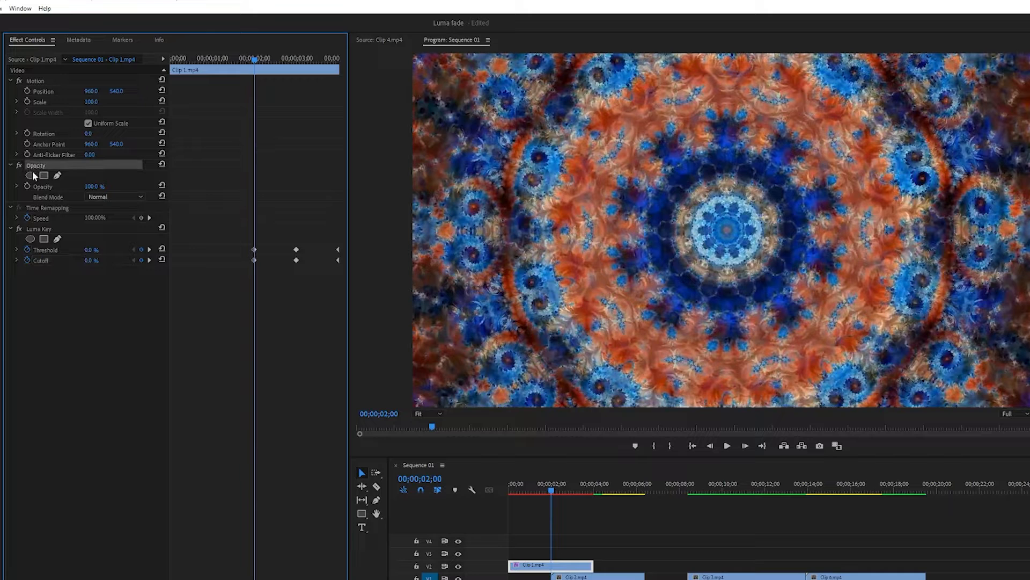
click(31, 175)
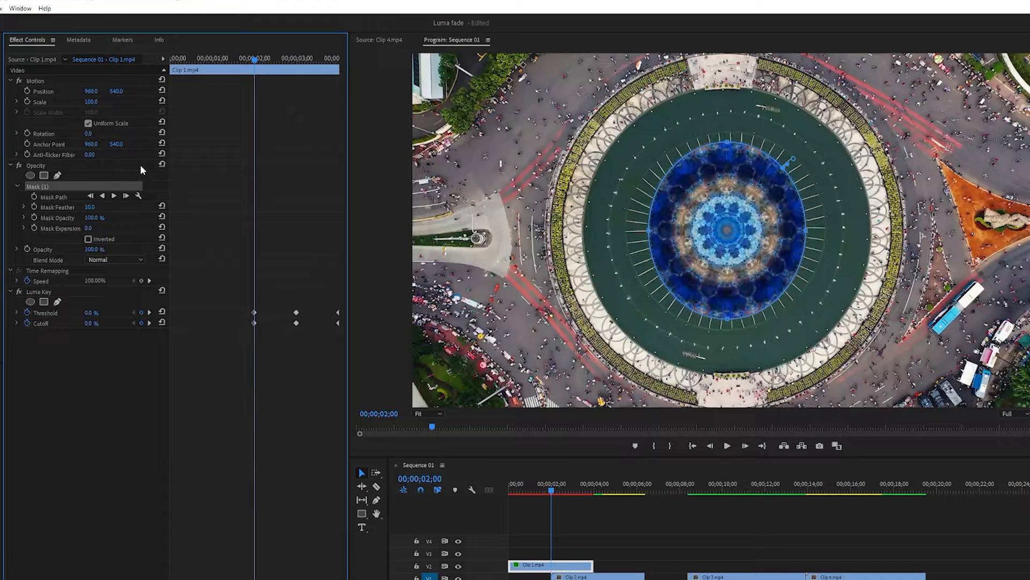
click(88, 228)
text(1187)
key(Return)
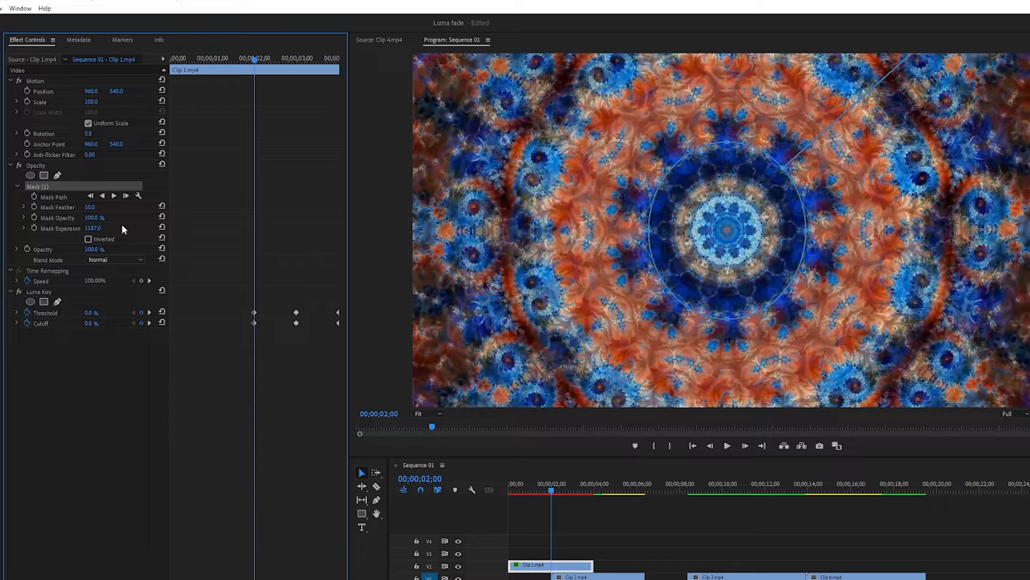
Step: Set the opacity mask's feather to 426 and start keyframing Mask Expansion at 00;00;02;00
click(90, 208)
text(42)
key(Return)
click(36, 229)
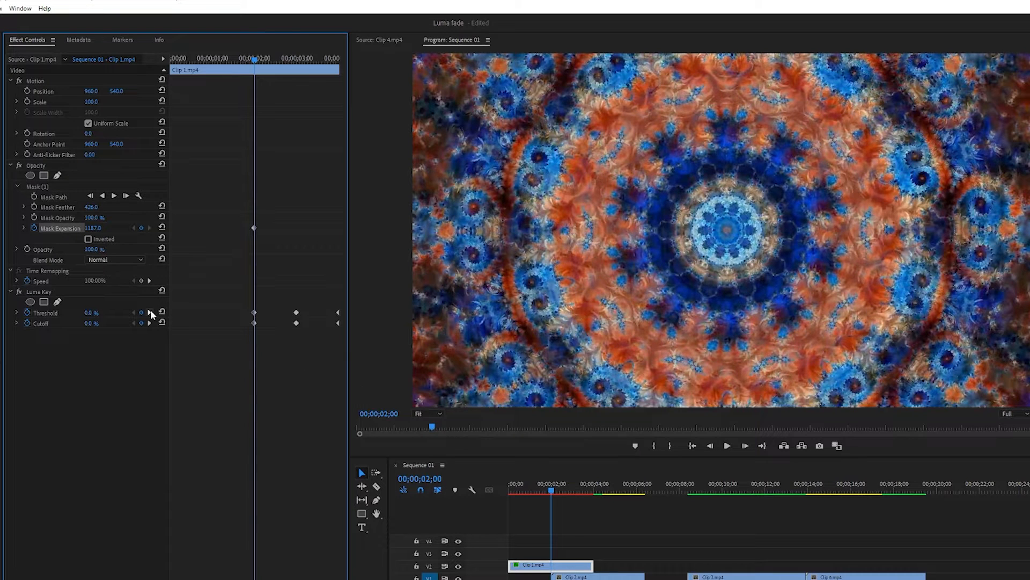
Step: At the 00;00;03;00 keyframe, shrink the opacity mask by setting Mask Expansion to 139
click(149, 312)
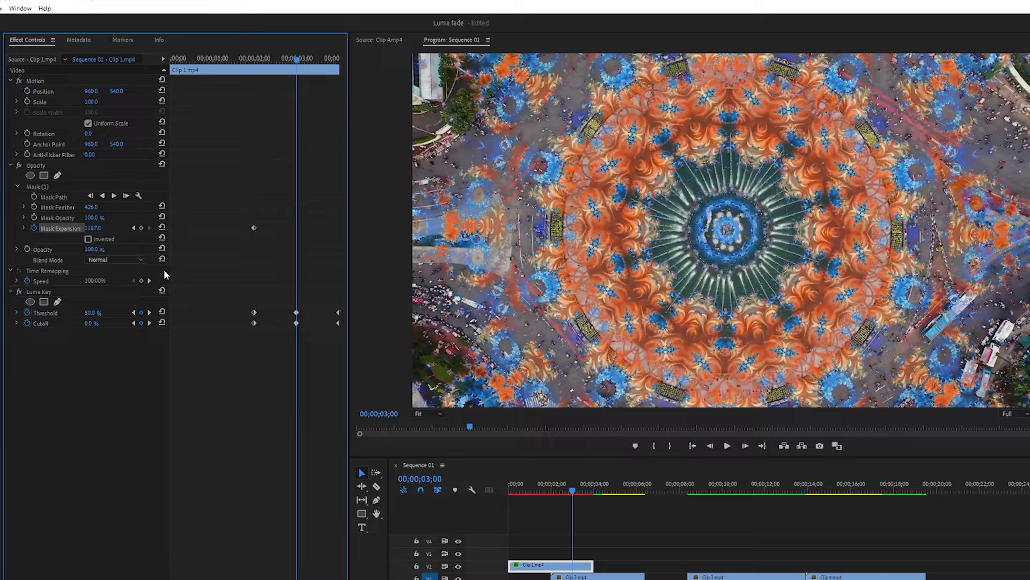
click(97, 228)
text(11)
text(88)
key(Return)
text(100)
key(Return)
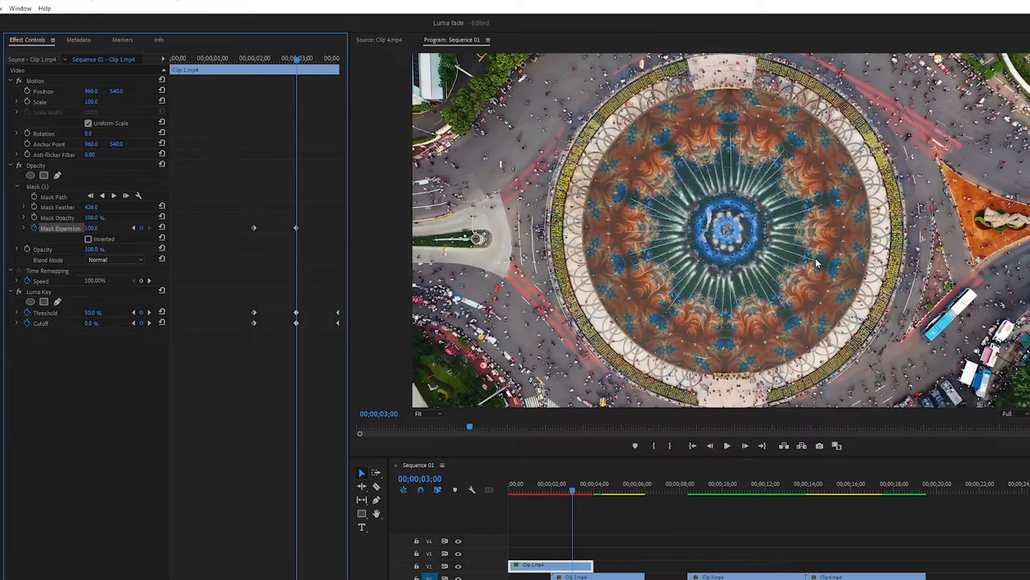
drag(91, 227, 104, 228)
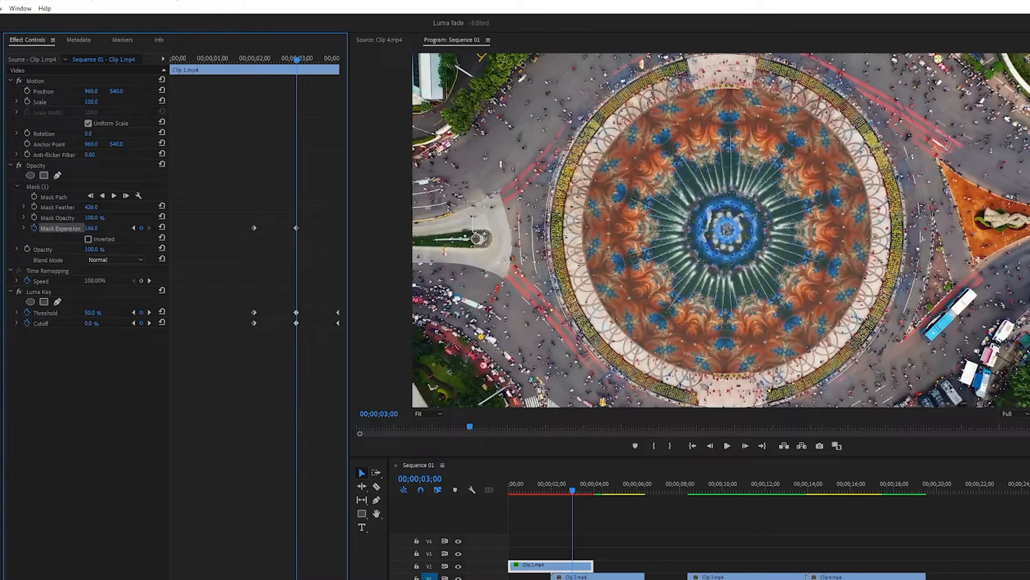
drag(92, 227, 77, 228)
Step: At the last Luma Key keyframe, at 00;00;04;00, set the opacity mask's Mask Expansion to 100
click(150, 312)
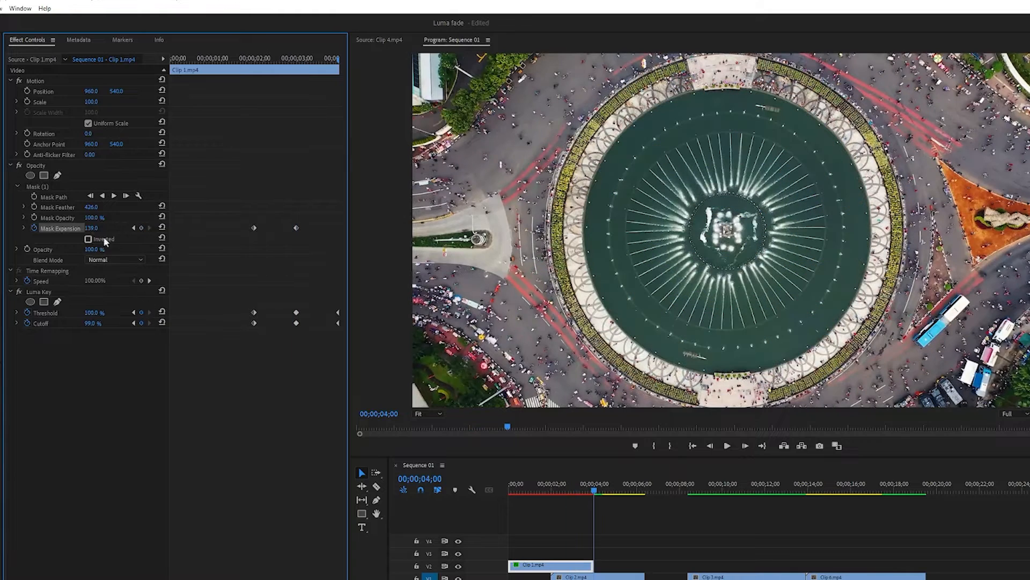
click(93, 227)
text(100)
key(Return)
Step: Return to the 00;00;03;00 keyframe and set the opacity mask's feather to 257
click(134, 228)
click(575, 491)
mouse_move(574, 491)
mouse_down()
mouse_move(587, 486)
mouse_move(573, 490)
mouse_up()
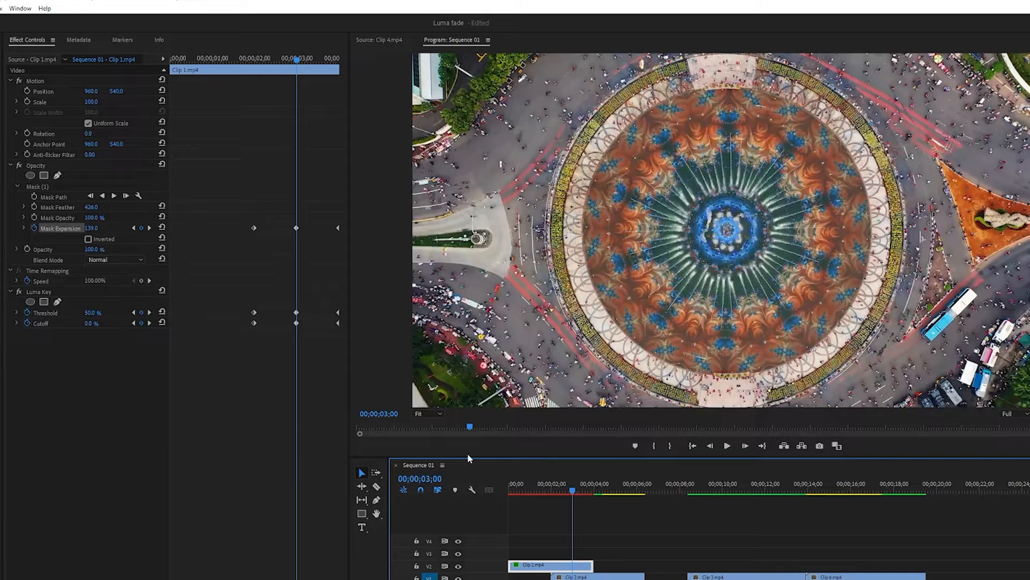
drag(94, 208, 60, 208)
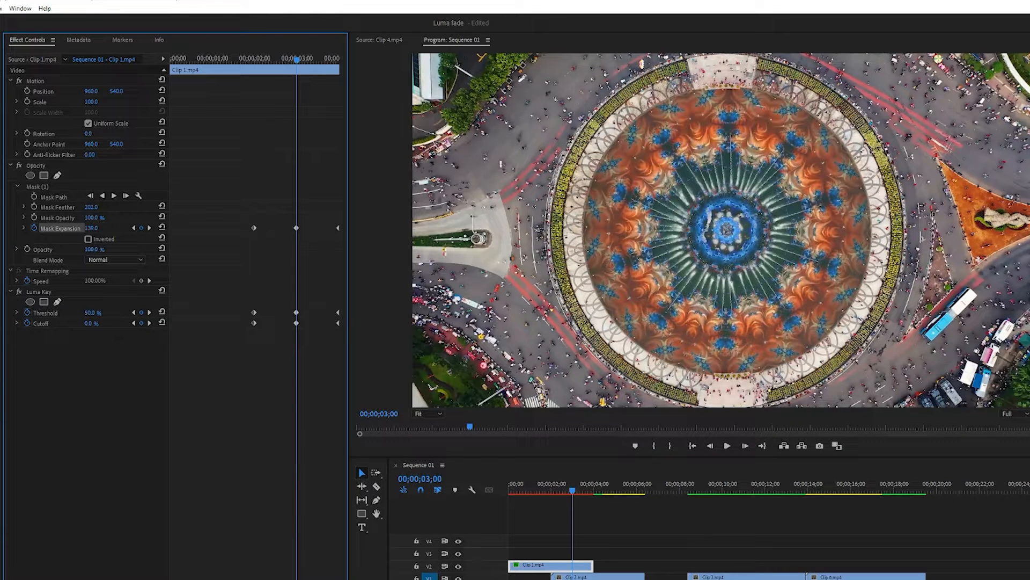
drag(80, 208, 95, 208)
Step: Play back the masked luma fade from where Clip 2 begins, and scrub back into the overlap
drag(575, 489, 549, 502)
key(space)
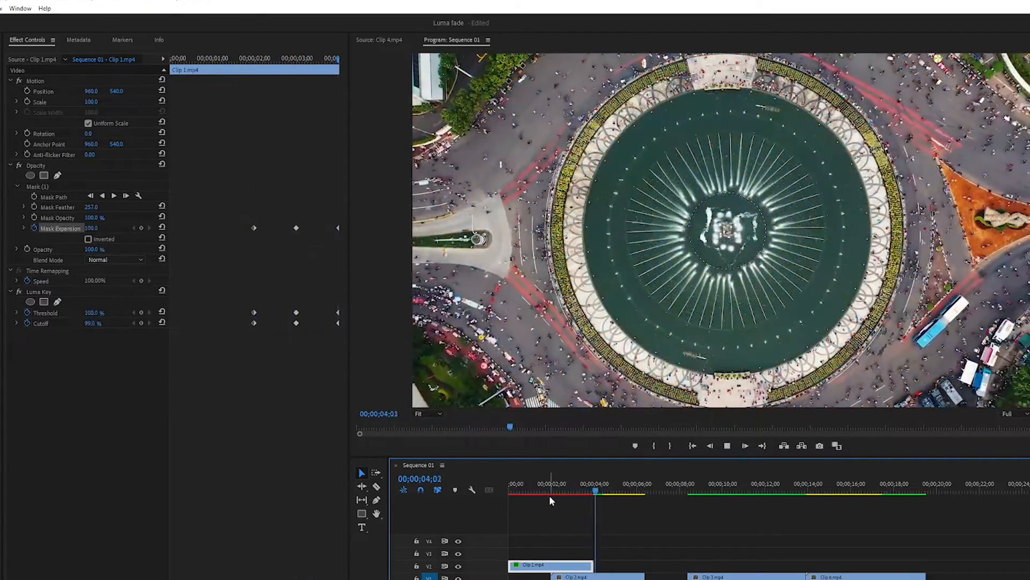
drag(558, 490, 564, 489)
Step: Apply Ease Out to the Mask Expansion, Threshold and Cutoff keyframes at 00;00;02;00
drag(240, 213, 261, 341)
right_click(255, 324)
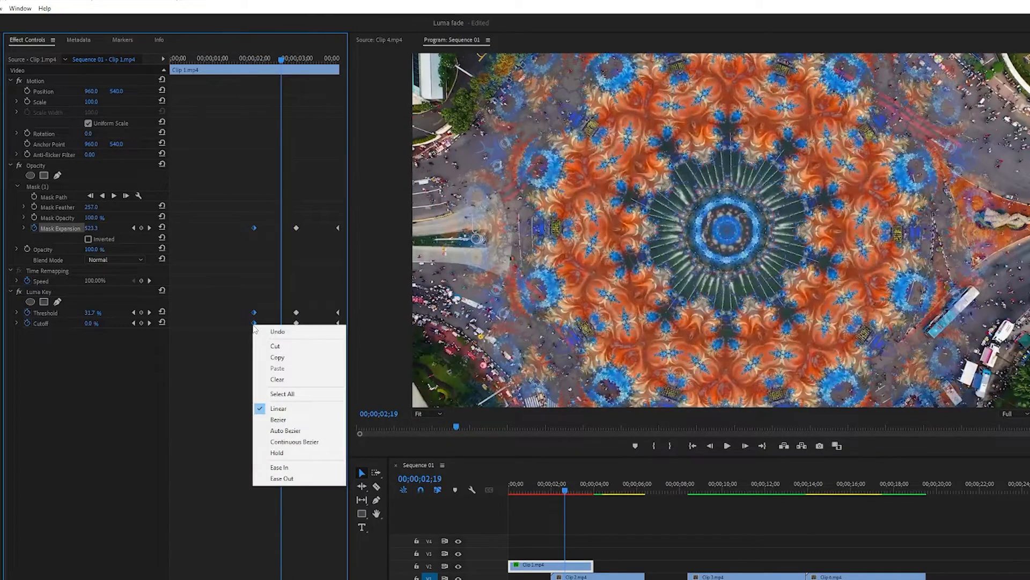
click(274, 482)
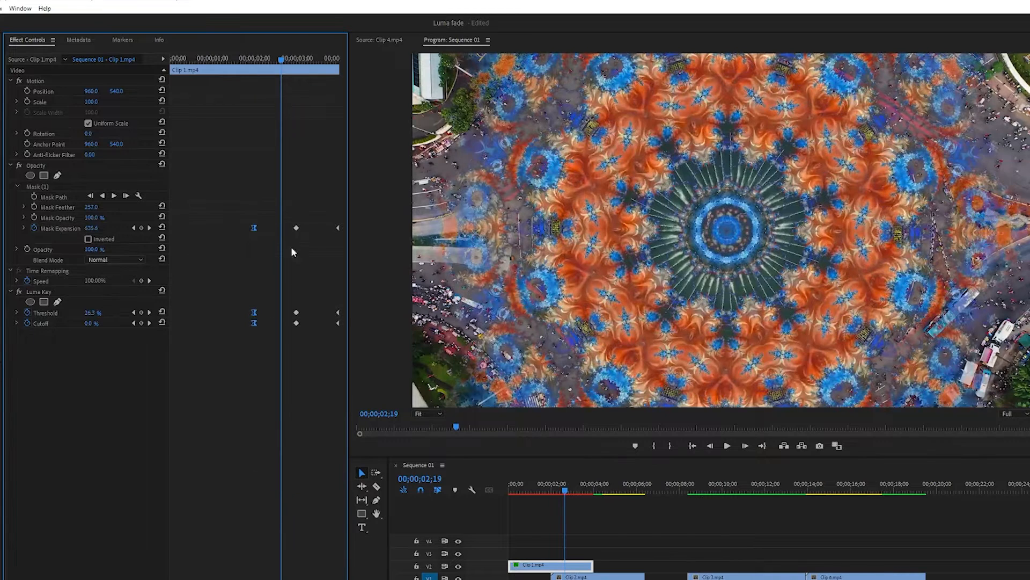
Step: Apply Ease In to the Mask Expansion, Threshold and Cutoff keyframes at 00;00;03;00
drag(289, 220, 307, 341)
right_click(296, 324)
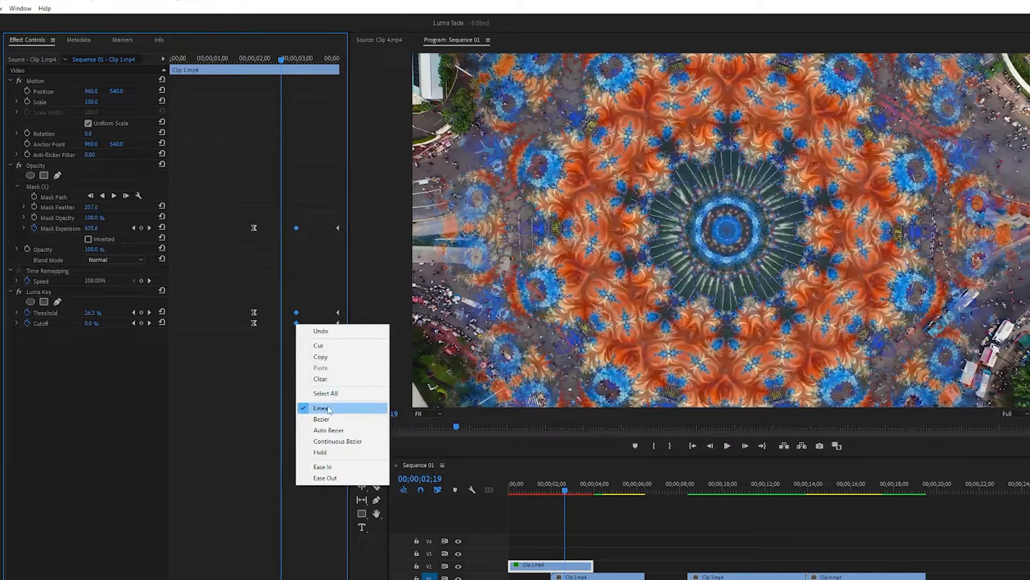
click(322, 467)
Step: Apply Ease In to the final Mask Expansion, Threshold and Cutoff keyframes, and expand the Cutoff's value and velocity graphs
drag(329, 207, 350, 337)
right_click(338, 322)
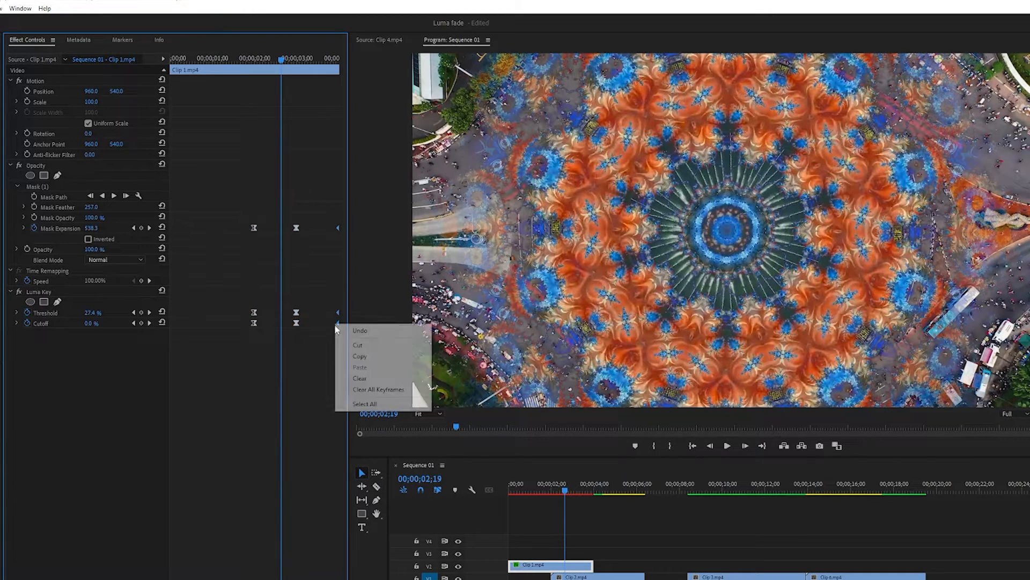
right_click(338, 229)
click(365, 373)
click(17, 323)
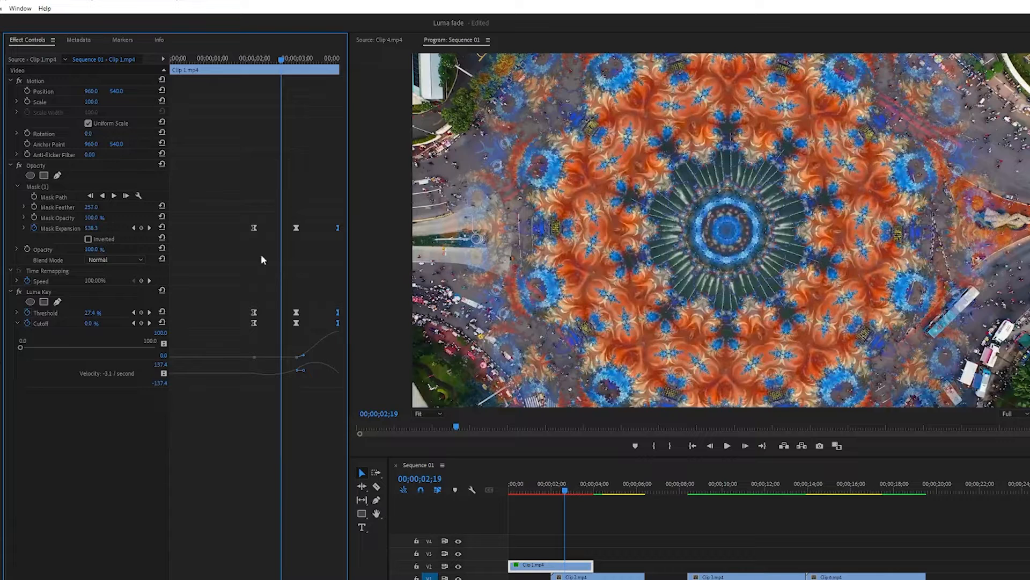
Step: Examine the Mask Expansion's value and velocity graphs, collapse the graph and effect groups, and scrub back to before the overlap
click(24, 229)
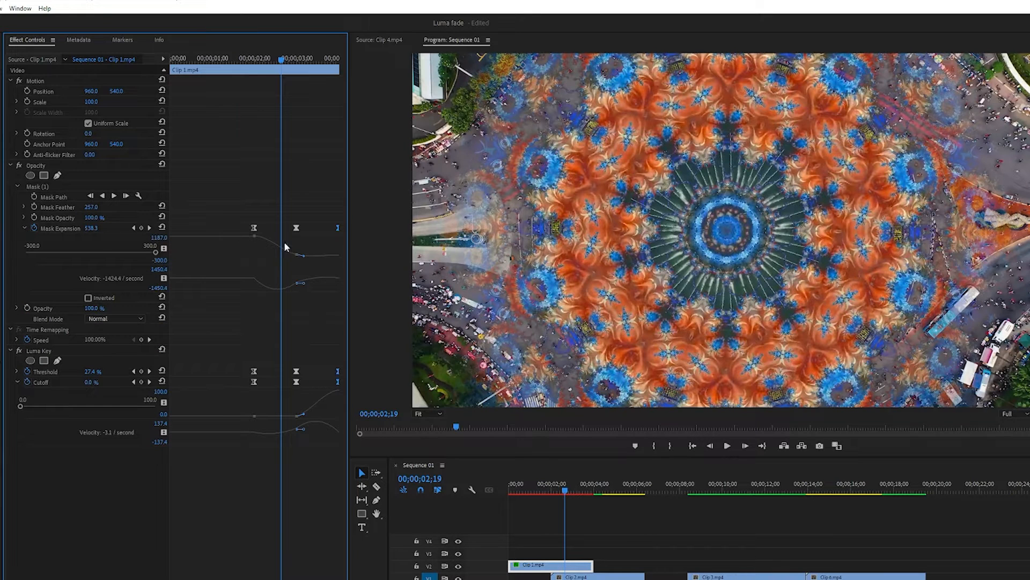
click(24, 230)
click(11, 294)
click(618, 536)
drag(565, 486, 548, 486)
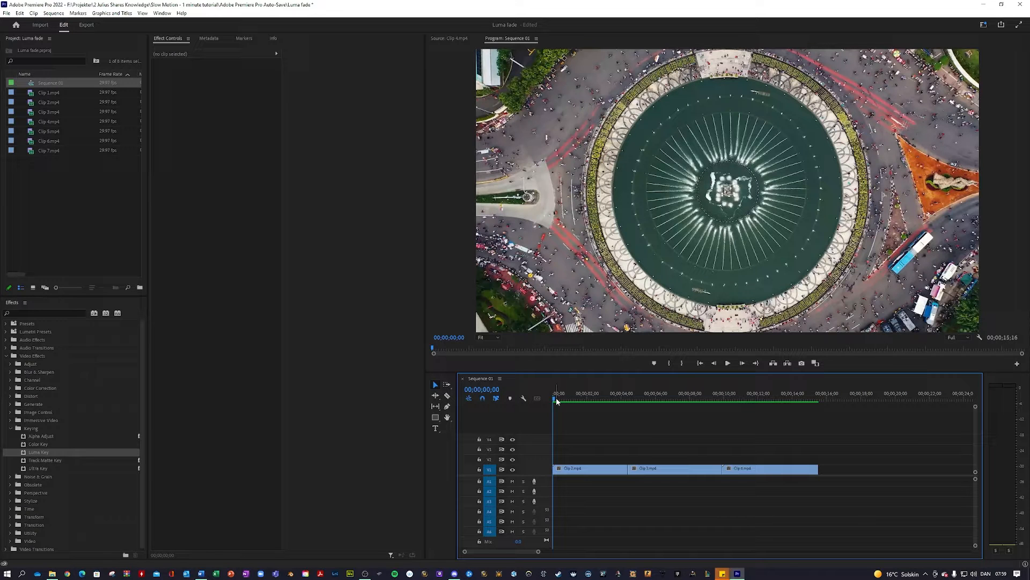
Step: Move Clip 3 up to V2 so it overlaps the end of Clip 2, and place Clip 4 directly after Clip 2 on V1
drag(557, 401, 656, 424)
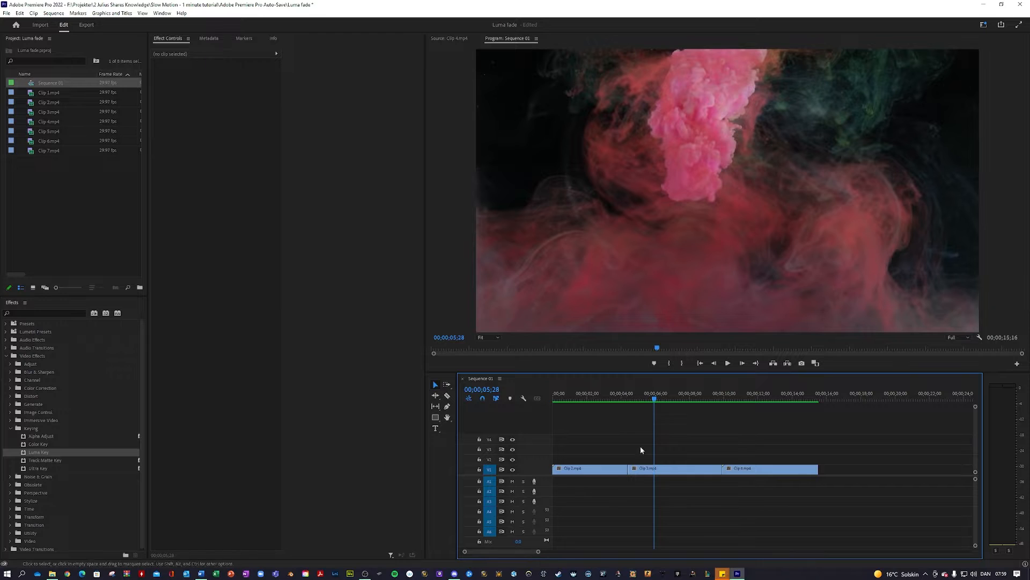
drag(646, 468, 644, 458)
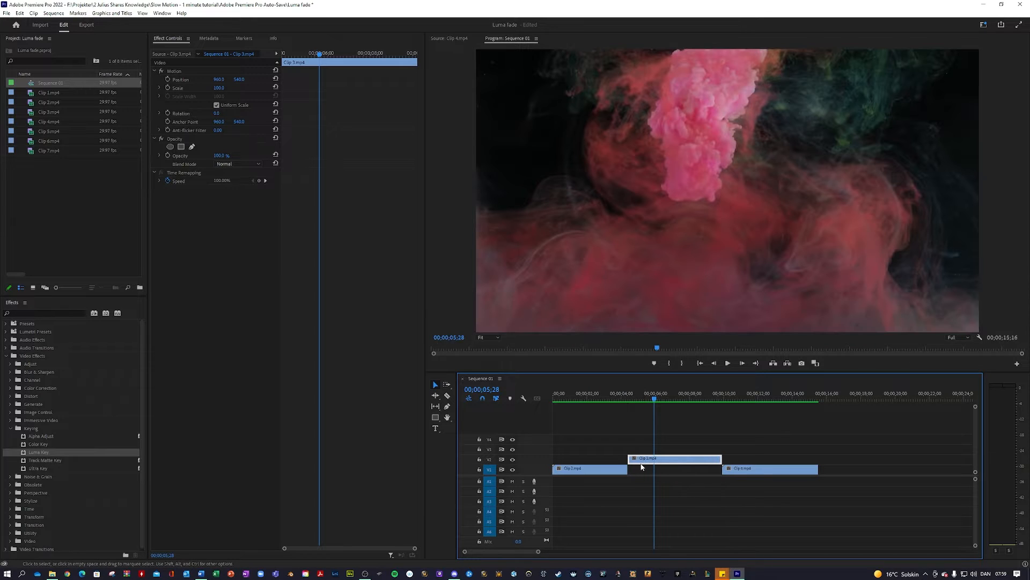
drag(638, 460, 621, 460)
drag(721, 470, 628, 470)
click(677, 437)
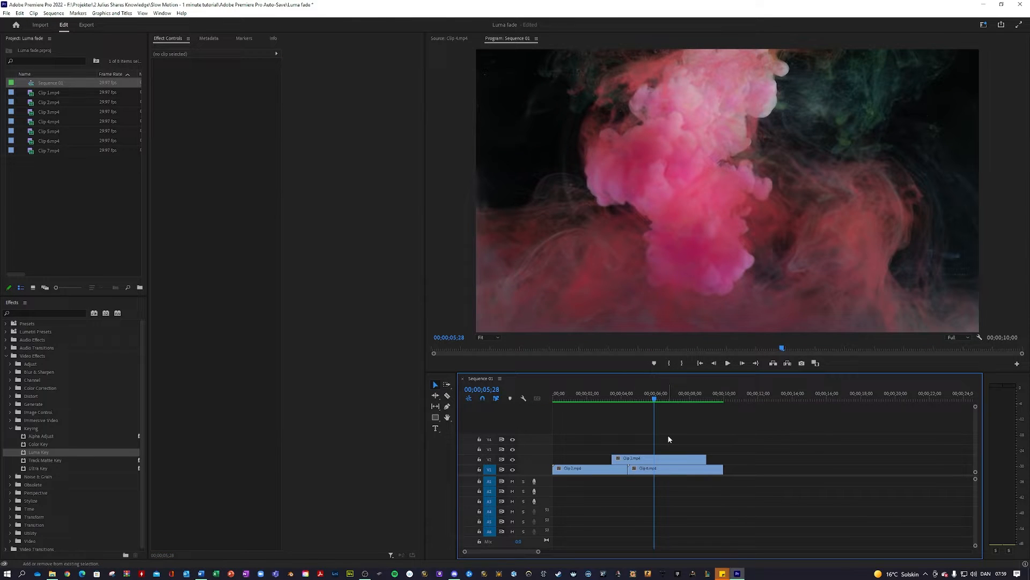
Step: Set the playhead to 00;00;02;12 and move Clip 3 on V2 so it starts there
key(Up)
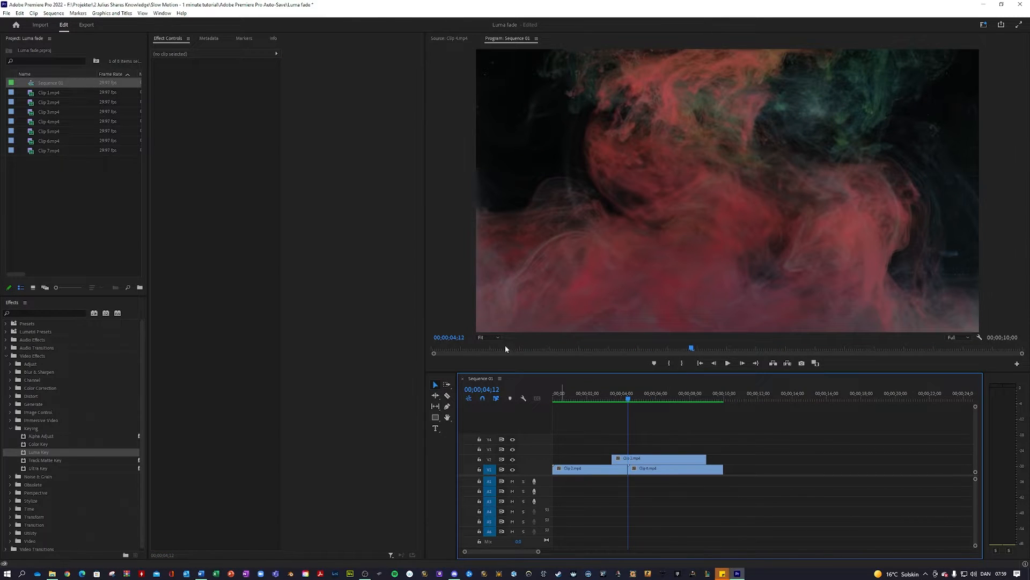
click(456, 337)
text(2)
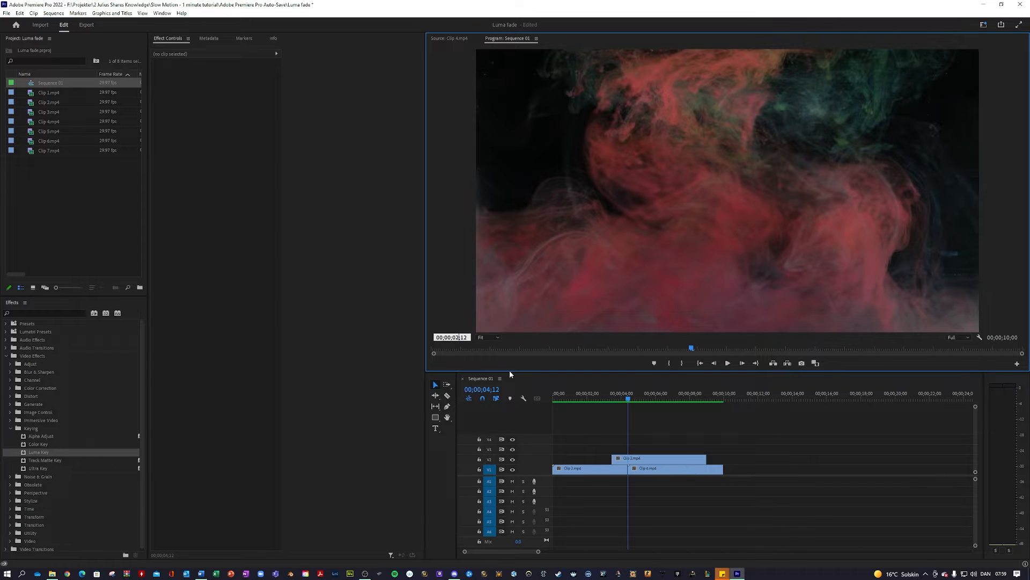
key(Return)
drag(628, 460, 610, 461)
mouse_move(595, 398)
mouse_down()
mouse_move(638, 387)
mouse_move(595, 408)
mouse_up()
click(595, 408)
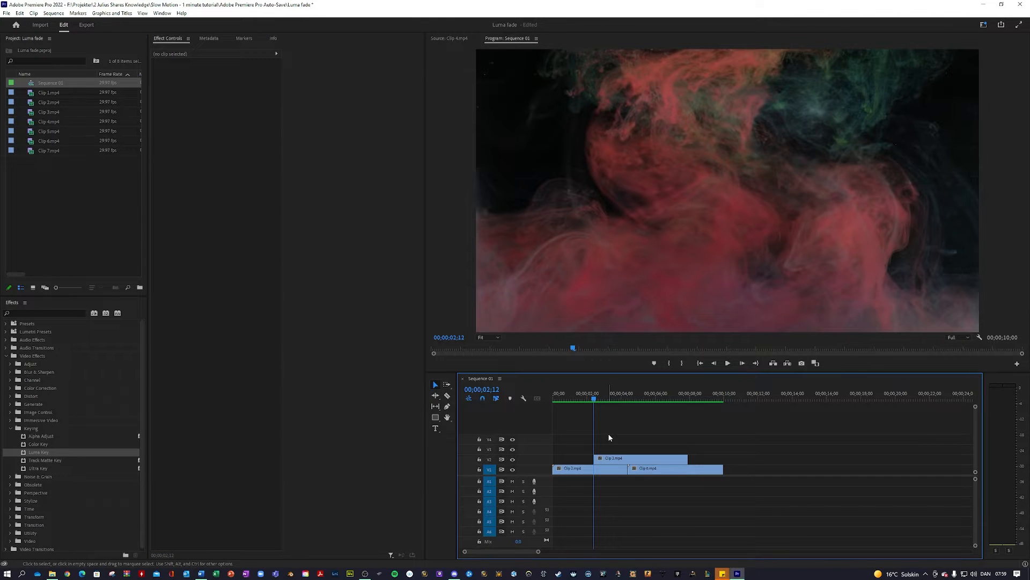
Step: Apply Luma Key to Clip 3, set its Cutoff to 100%, and start keyframing Threshold and Cutoff at 00;00;02;12
click(44, 455)
drag(45, 458, 625, 462)
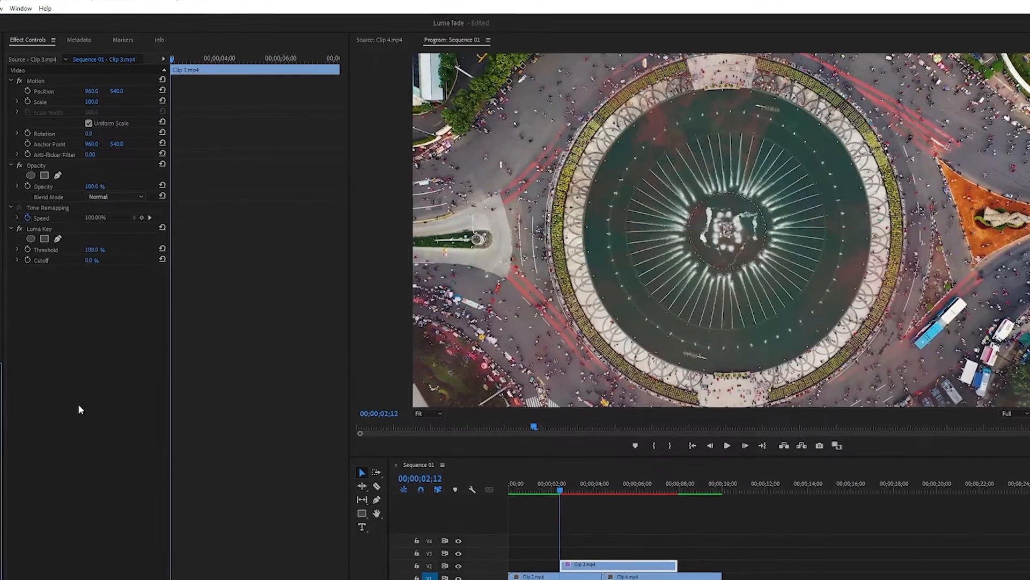
drag(95, 261, 183, 260)
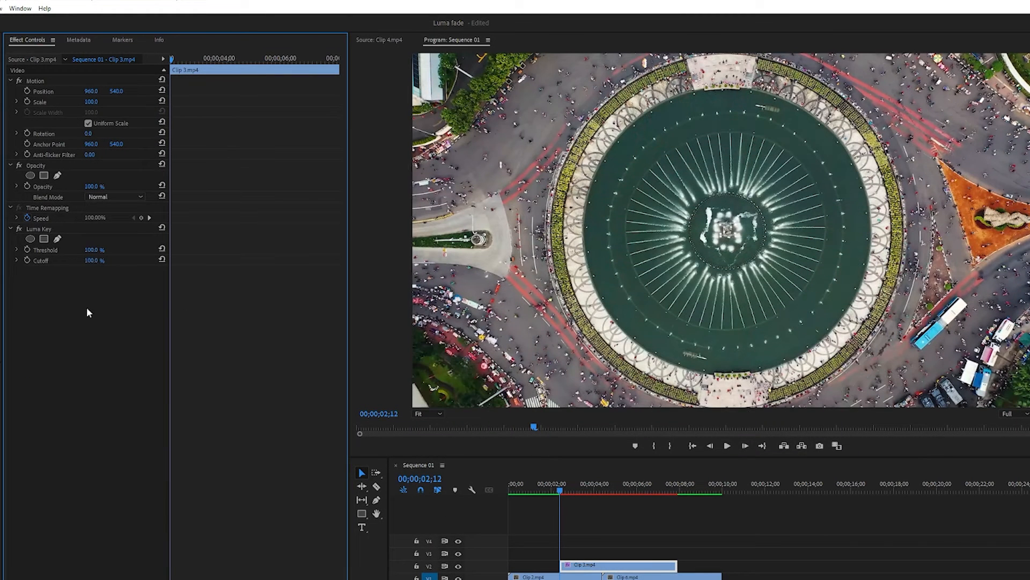
click(27, 260)
click(27, 249)
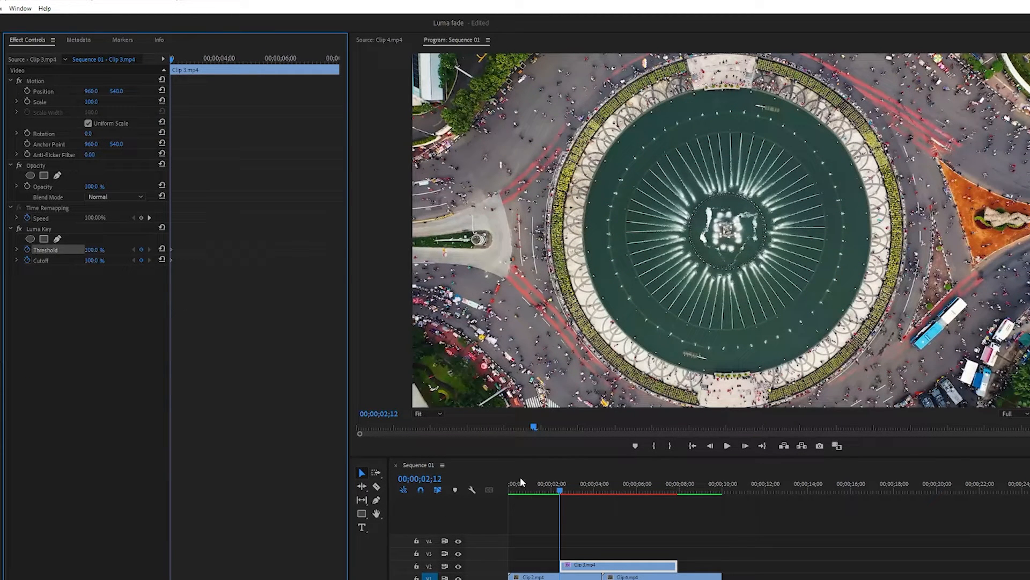
Step: At 00;00;03;12, set Clip 3's Luma Key Cutoff to 0% and Threshold to 25%
click(385, 413)
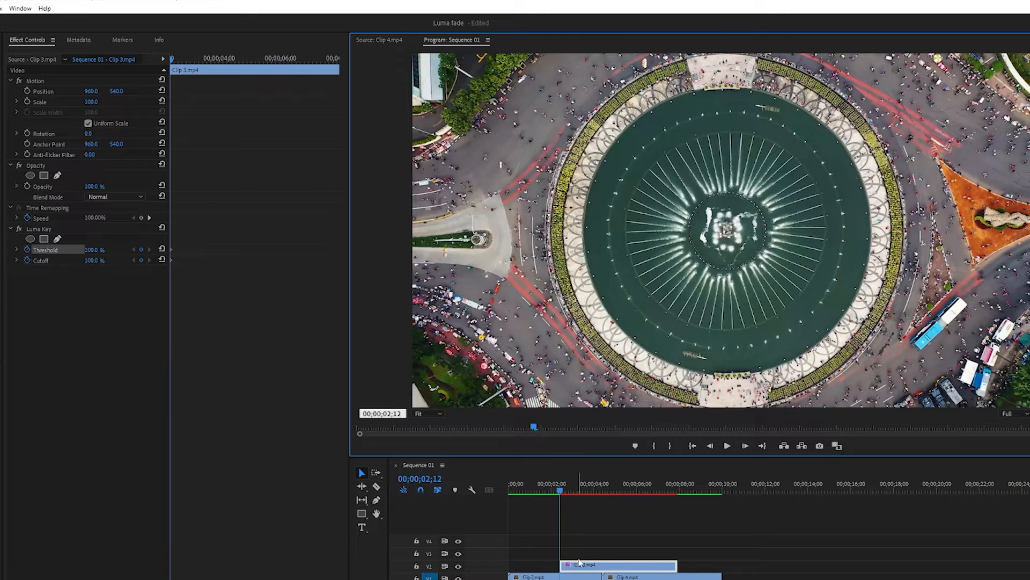
key(shift+Left)
text(3)
key(Return)
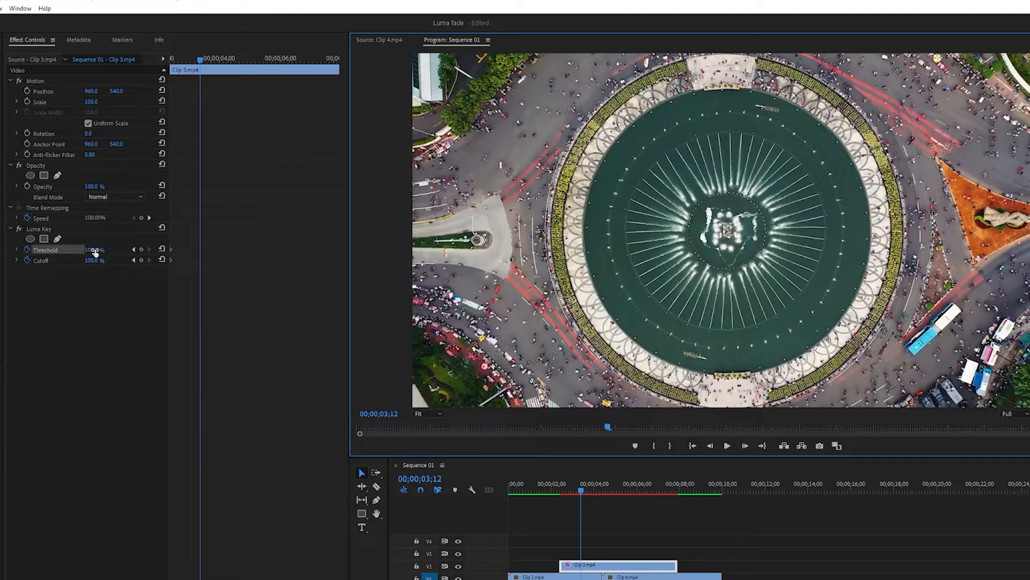
drag(95, 263, 65, 263)
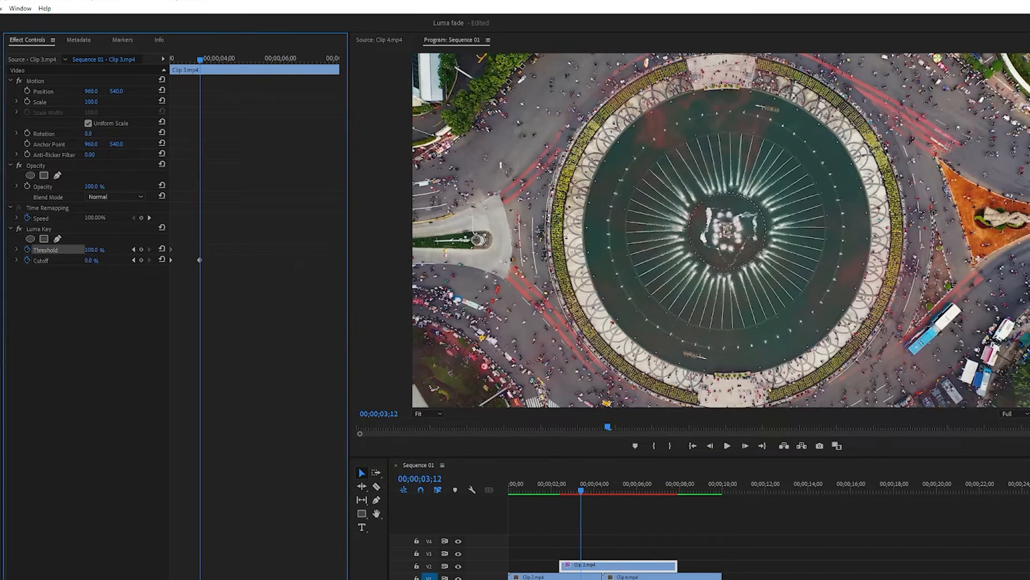
click(98, 249)
text(28)
key(Return)
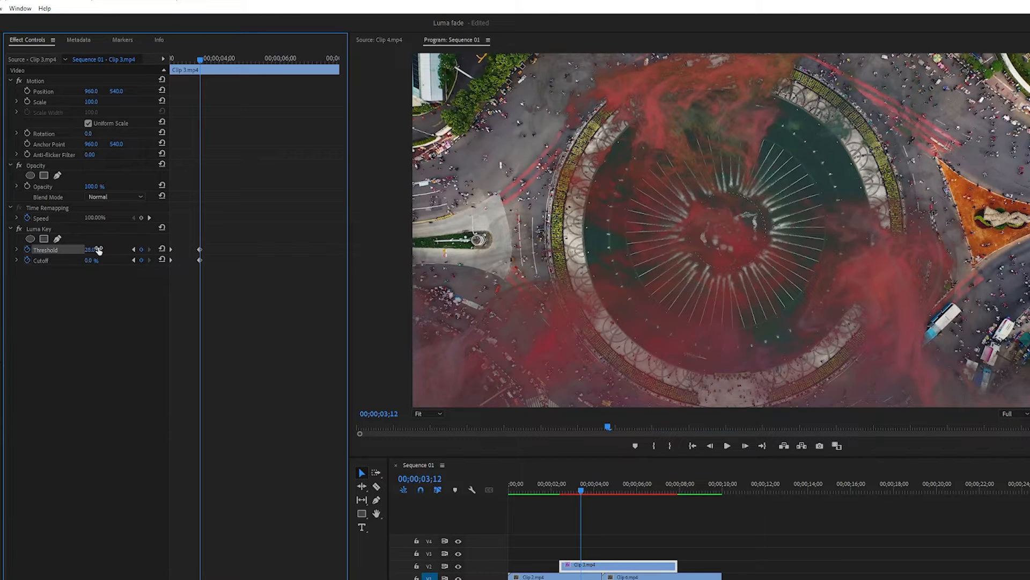
mouse_move(98, 250)
mouse_down()
mouse_move(108, 250)
mouse_move(91, 250)
mouse_move(100, 250)
mouse_up()
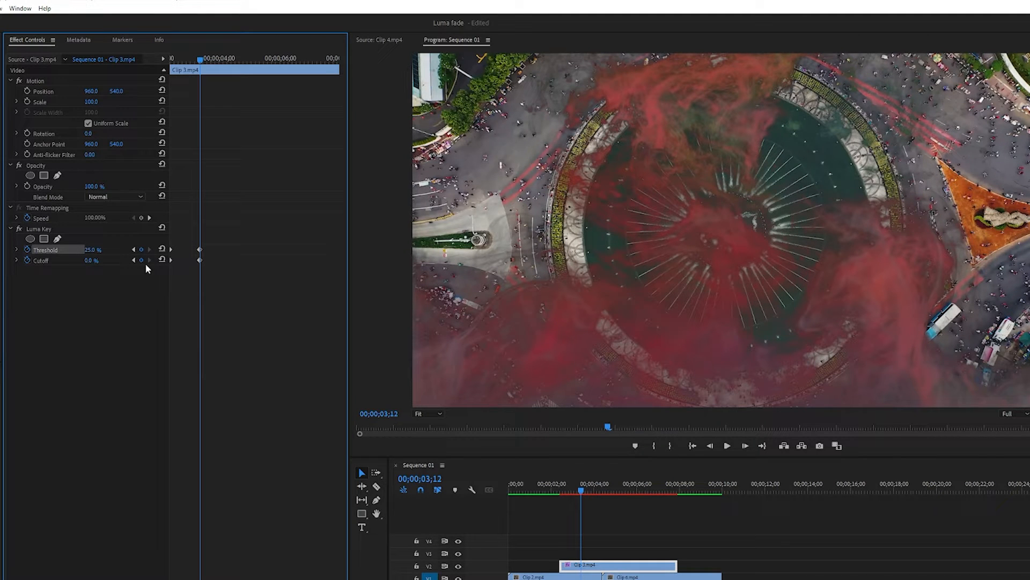
Step: At 00;00;04;12, set Clip 3's Threshold to 0% and add a Cutoff keyframe at 0%
click(388, 414)
drag(391, 413, 386, 413)
text(4)
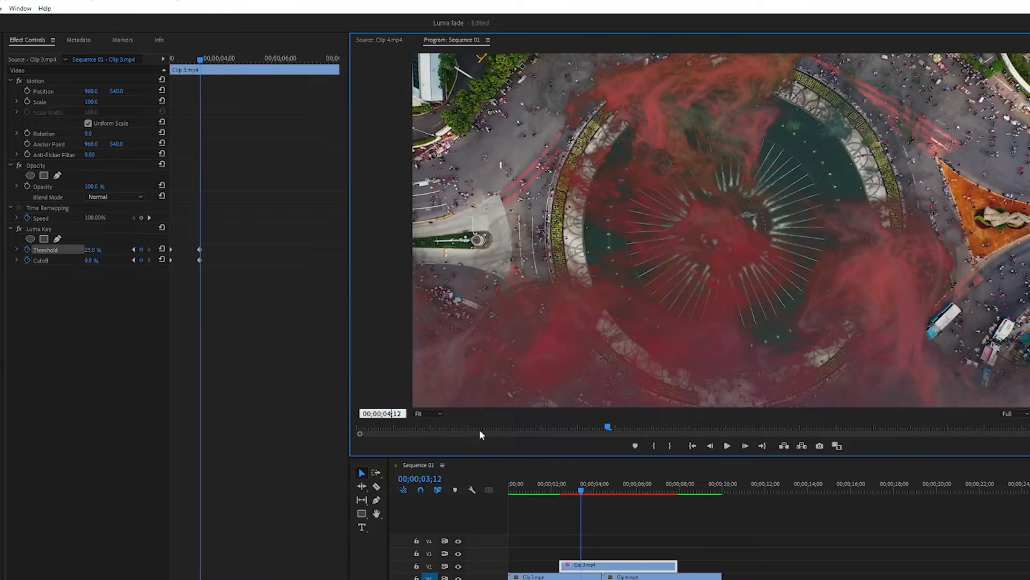
key(Return)
drag(92, 249, 53, 249)
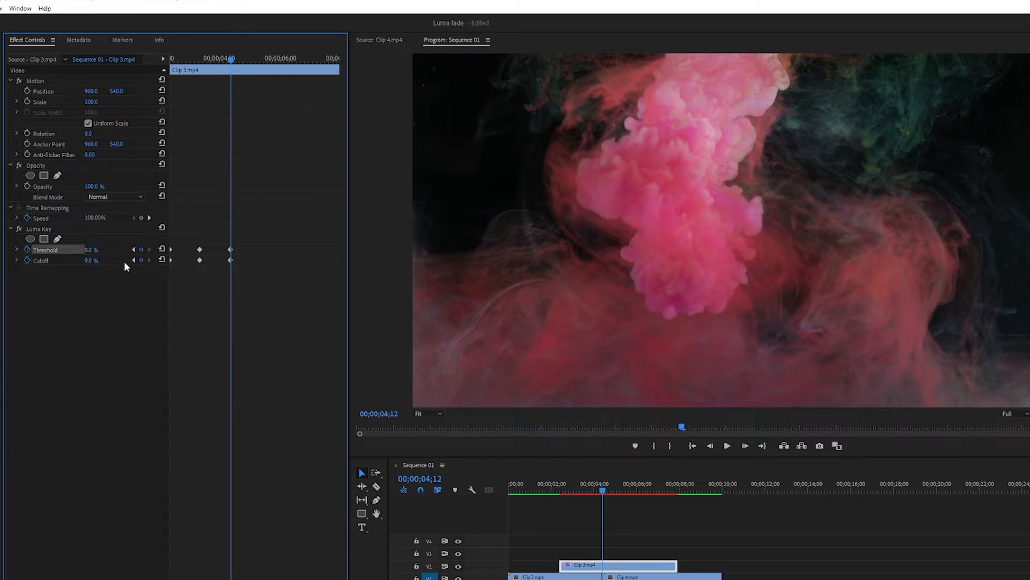
Step: At 00;00;05;12, set Clip 3's Threshold to 32% and Cutoff to 70%
key(space)
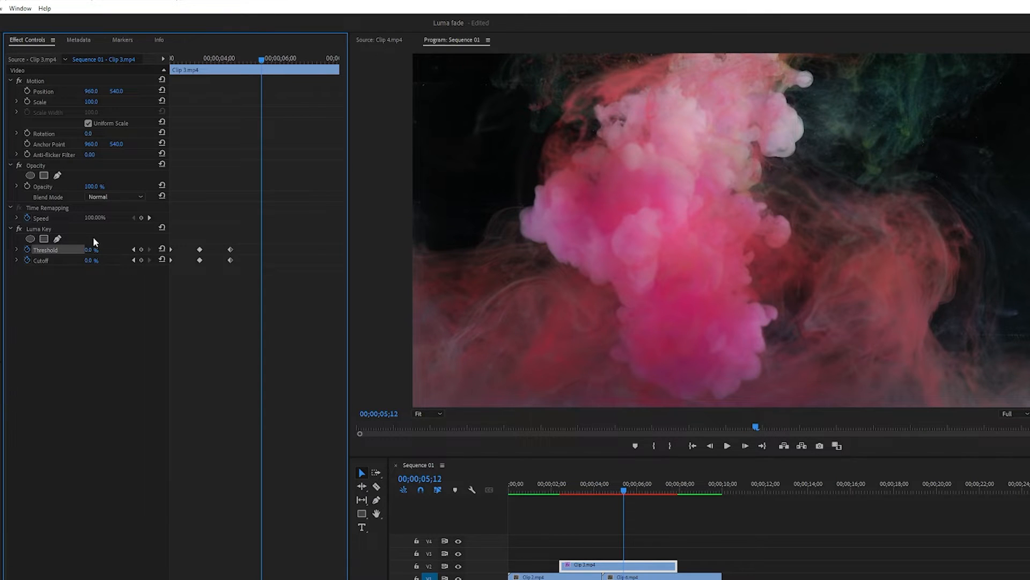
click(90, 250)
text(29)
key(Return)
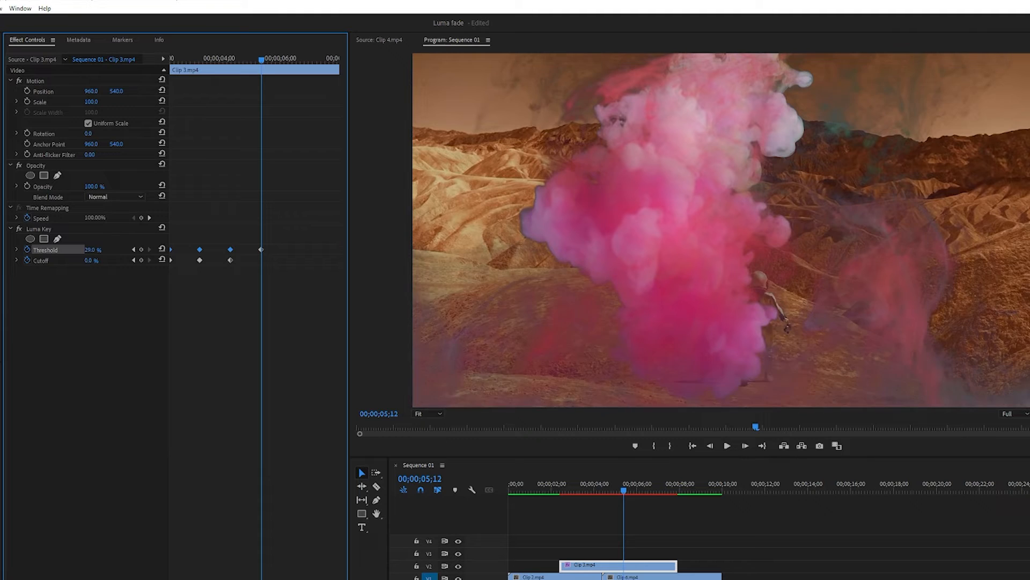
drag(93, 250, 95, 250)
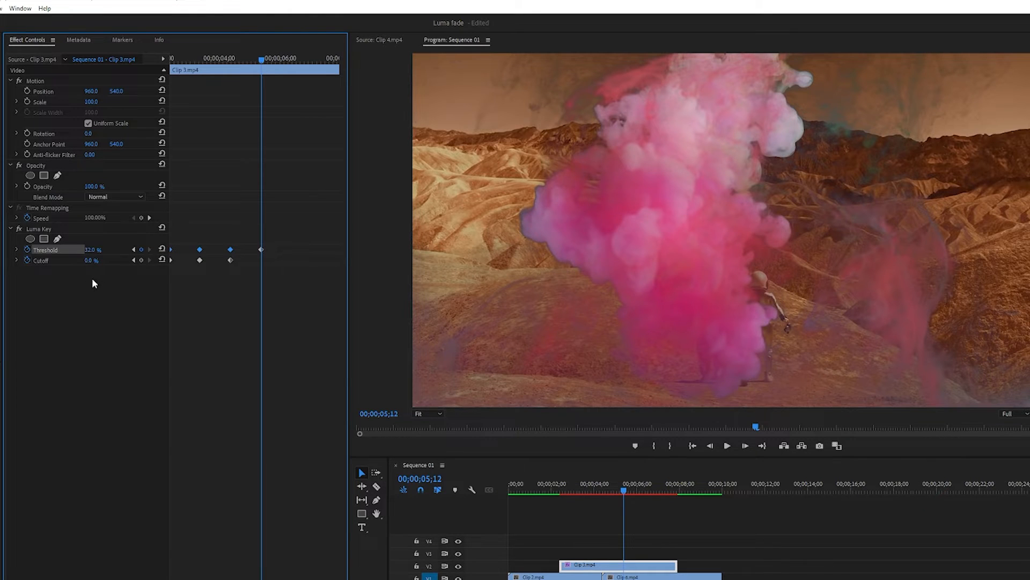
drag(88, 261, 128, 260)
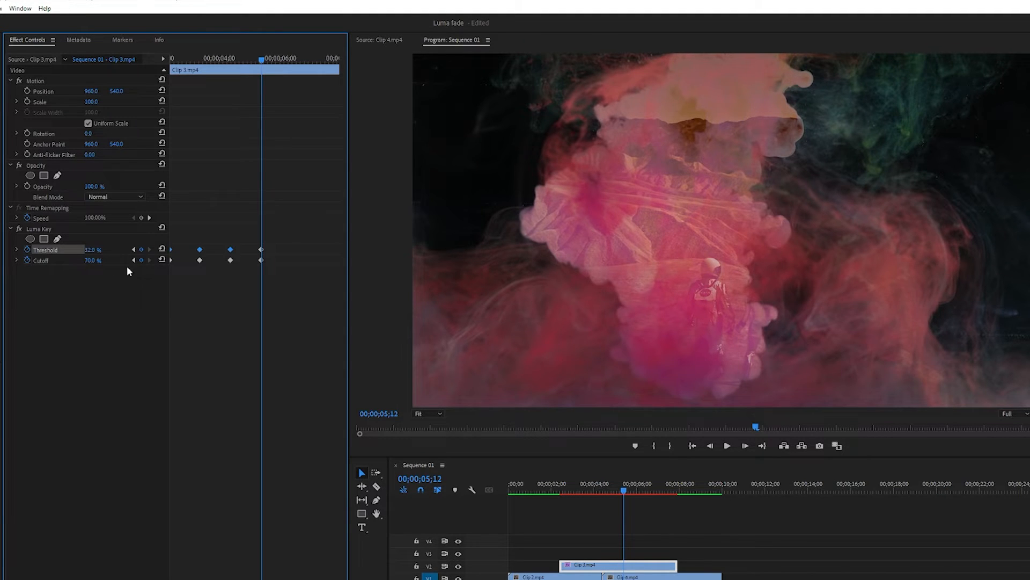
Step: Play back the end of Clip 3, and add Threshold and Cutoff keyframes at 00;00;07;12 with the Cutoff raised to 100%
key(space)
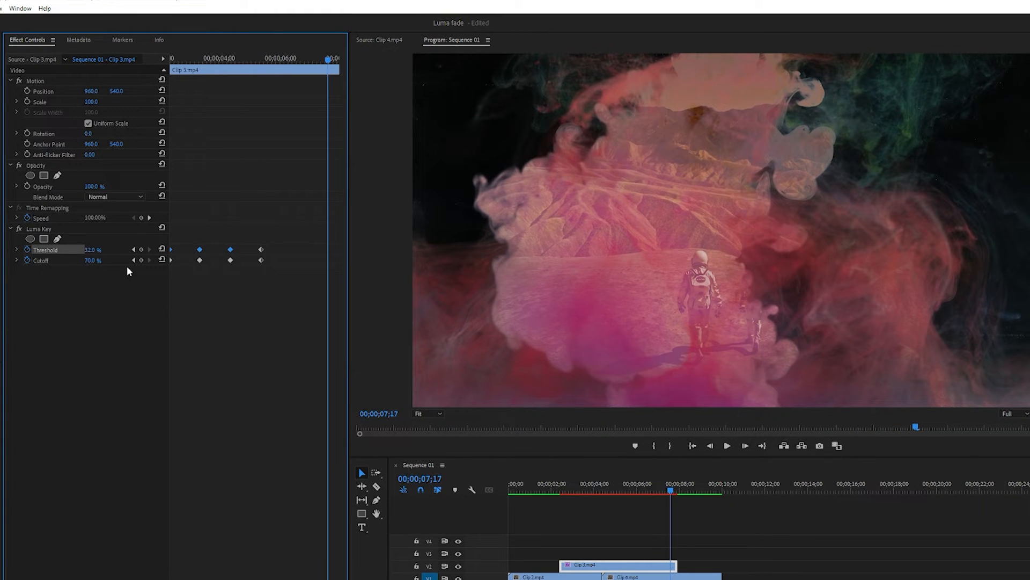
key(j)
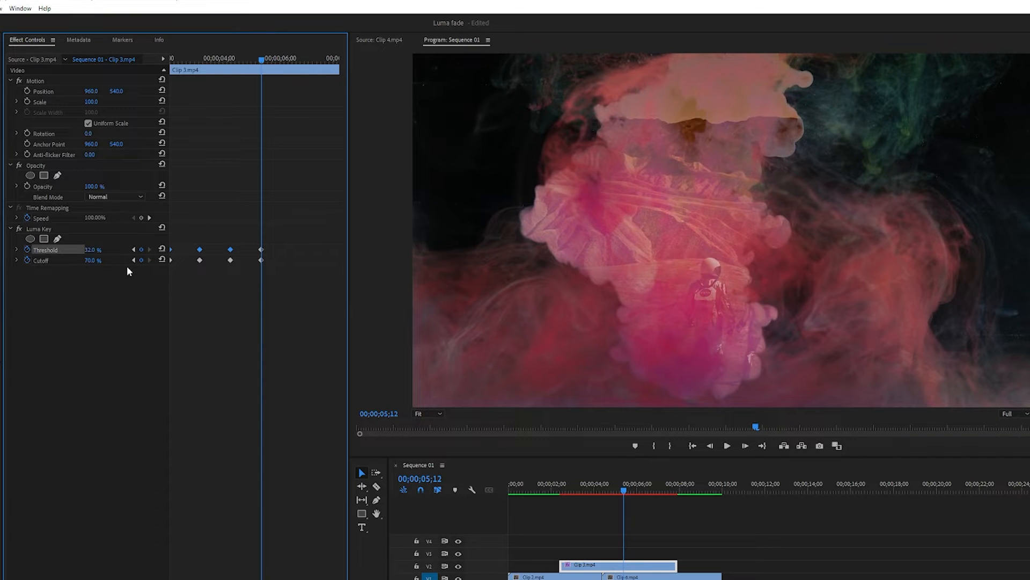
key(l)
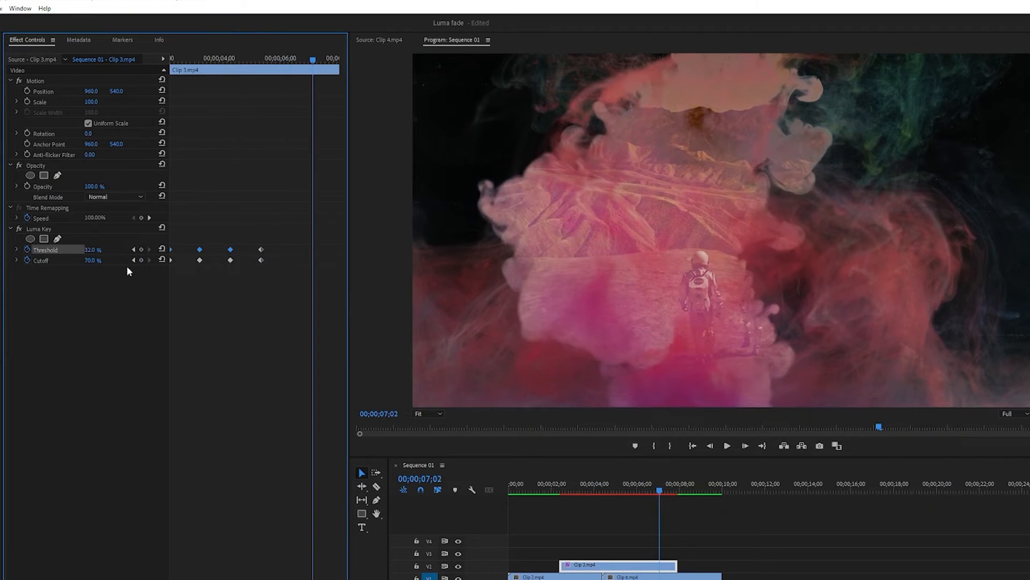
key(k)
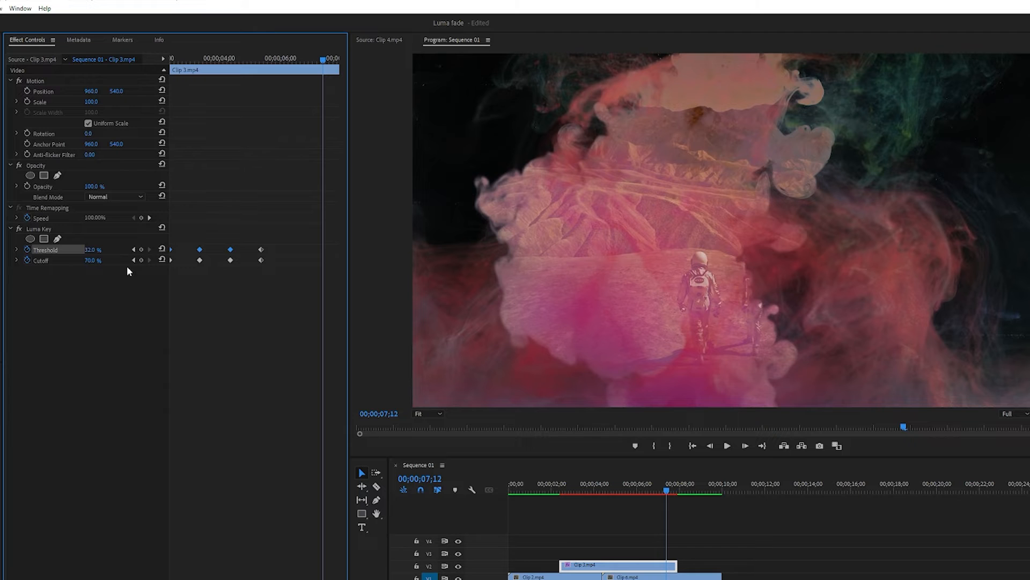
drag(91, 250, 134, 261)
Step: Expand the Cutoff's value and velocity graphs, and apply Ease In to the first Threshold and Cutoff keyframes at 00;00;02;12
drag(660, 486, 611, 470)
click(17, 260)
click(175, 233)
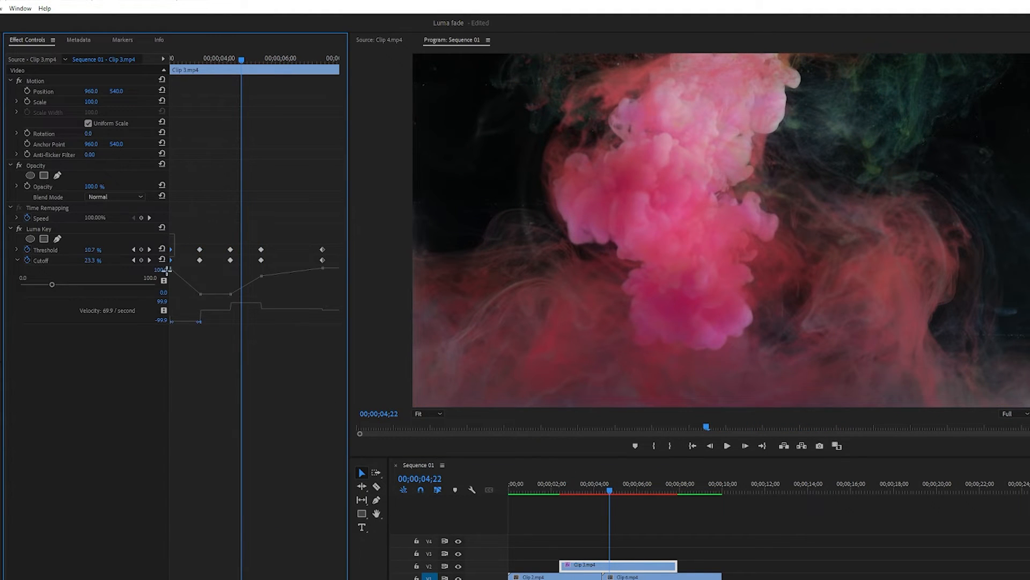
right_click(170, 262)
click(202, 407)
Step: Apply Ease Out to the Threshold and Cutoff keyframes at 00;00;03;12
drag(187, 227, 205, 275)
right_click(202, 264)
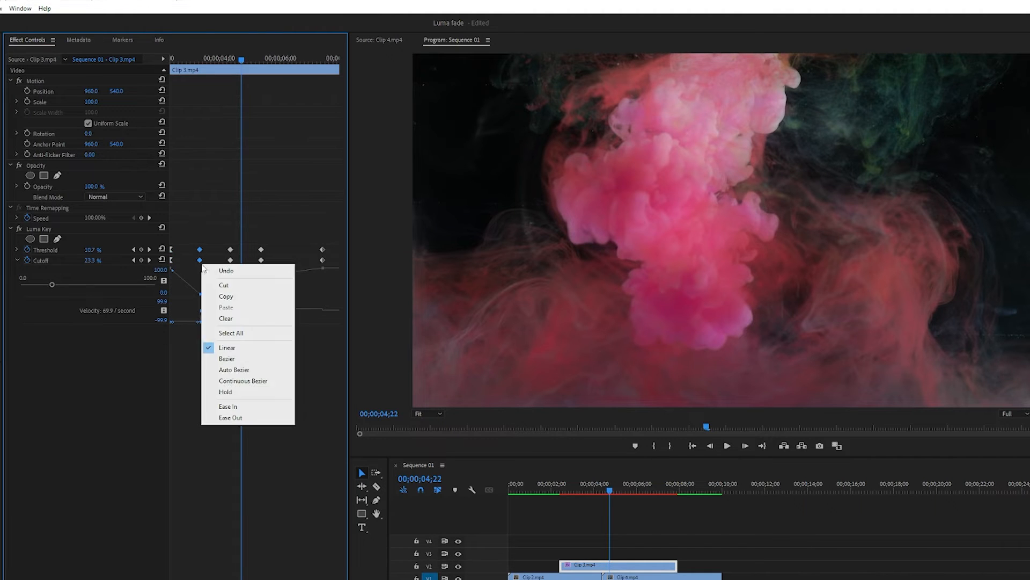
click(230, 418)
Step: Apply Ease In to the Threshold and Cutoff keyframes at 00;00;04;12
drag(217, 232, 235, 269)
right_click(232, 263)
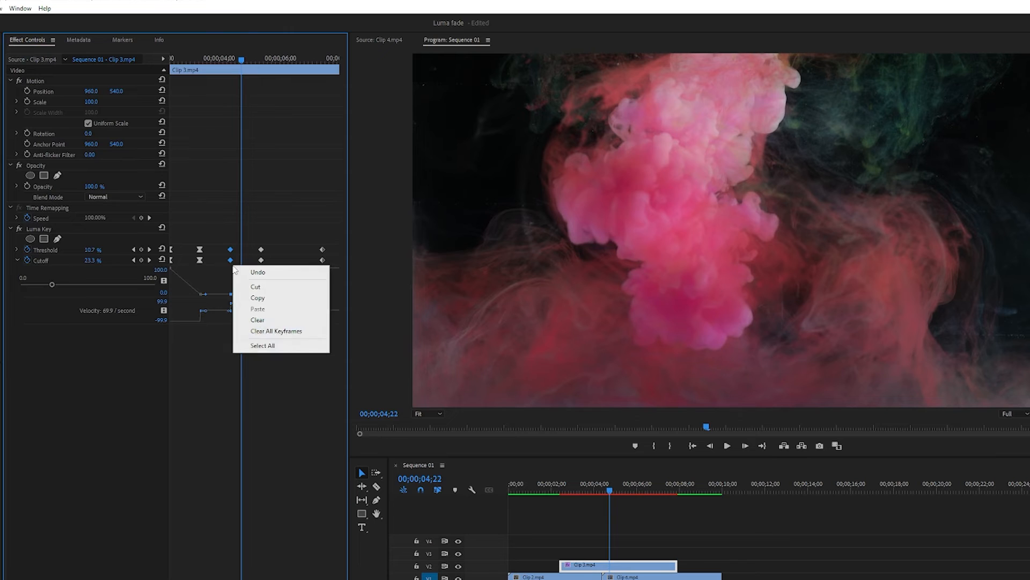
click(230, 252)
shift+click(230, 260)
right_click(230, 262)
click(268, 403)
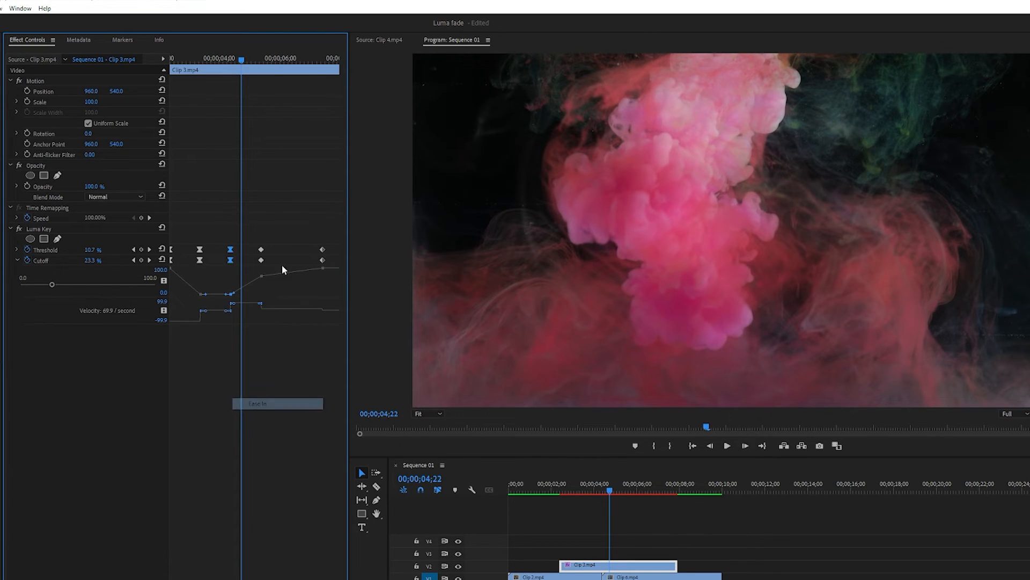
Step: Apply both Ease In and Ease Out to the Threshold and Cutoff keyframes at 00;00;05;12
drag(252, 236, 260, 265)
right_click(261, 262)
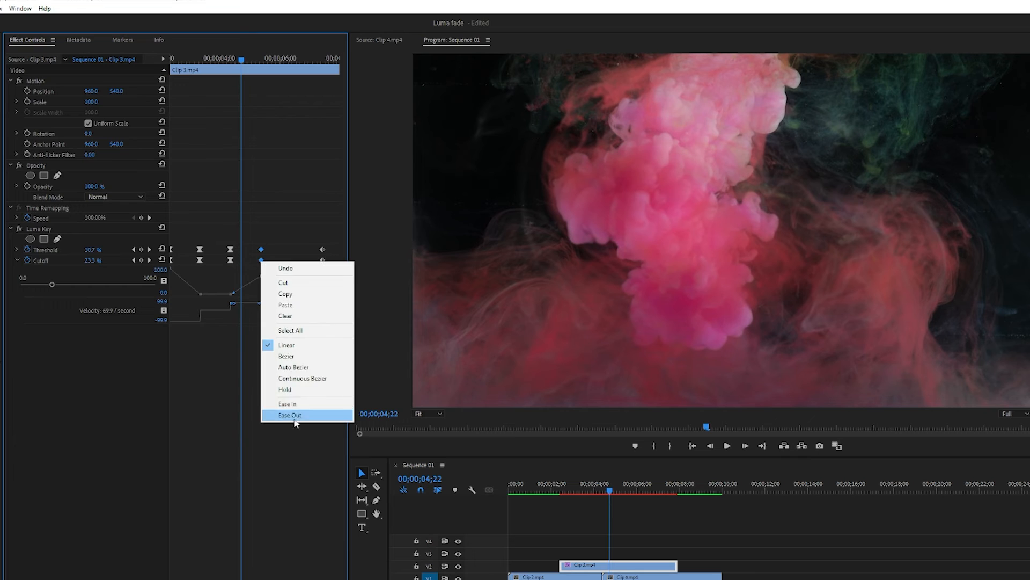
click(294, 415)
drag(309, 227, 325, 260)
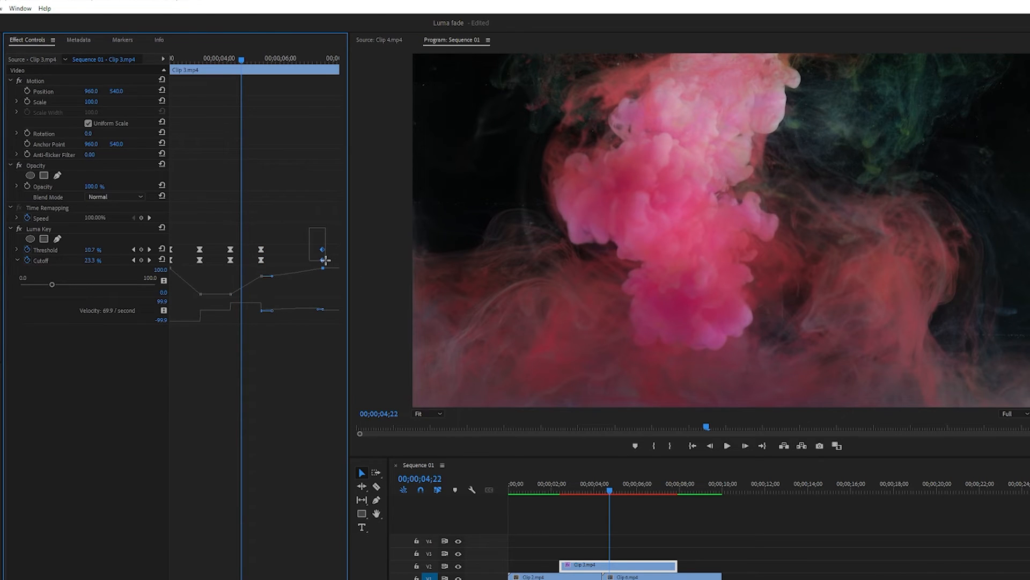
drag(254, 231, 260, 261)
right_click(260, 262)
click(294, 415)
right_click(261, 263)
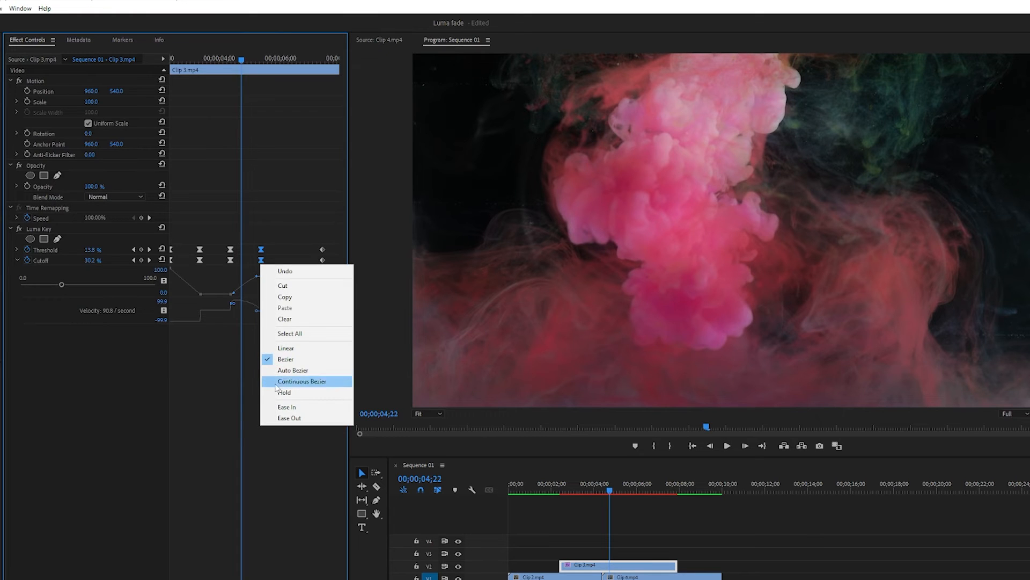
click(289, 418)
Step: Apply Ease In to the final Threshold and Cutoff keyframes at 00;00;07;12
drag(319, 236, 324, 260)
right_click(323, 260)
click(345, 404)
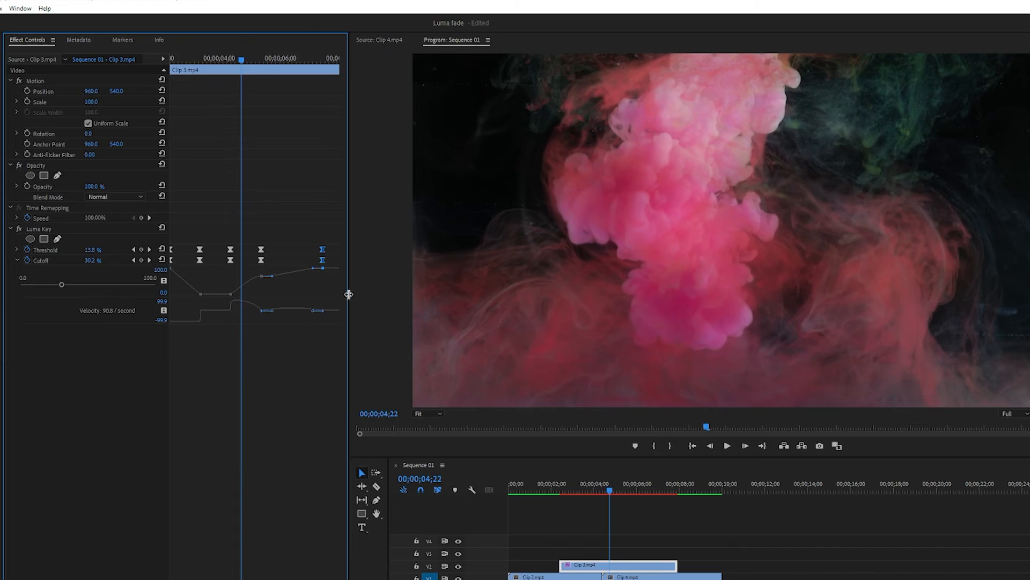